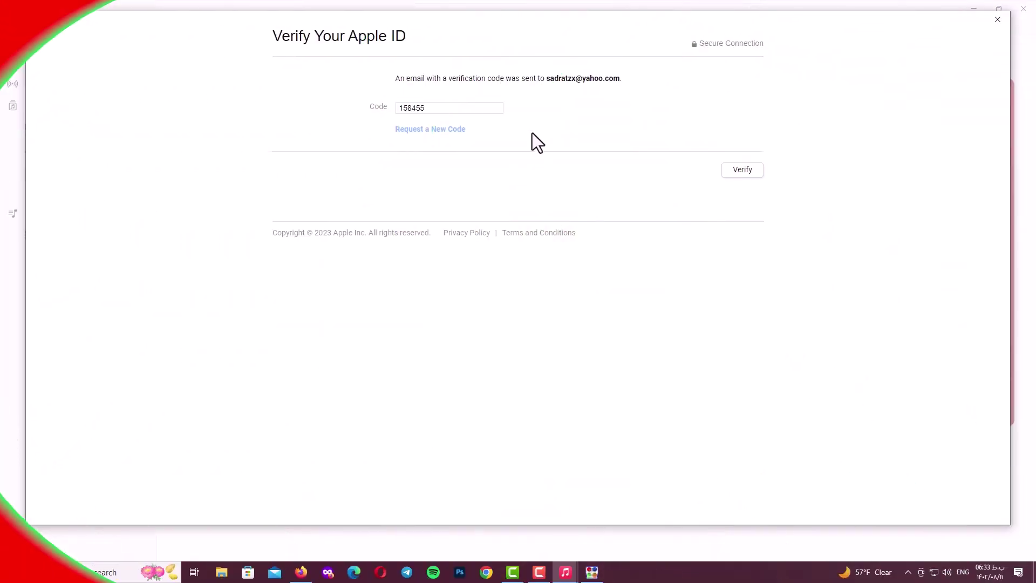
Submit the entered code on the Verify Your Apple ID page.
left_click(742, 172)
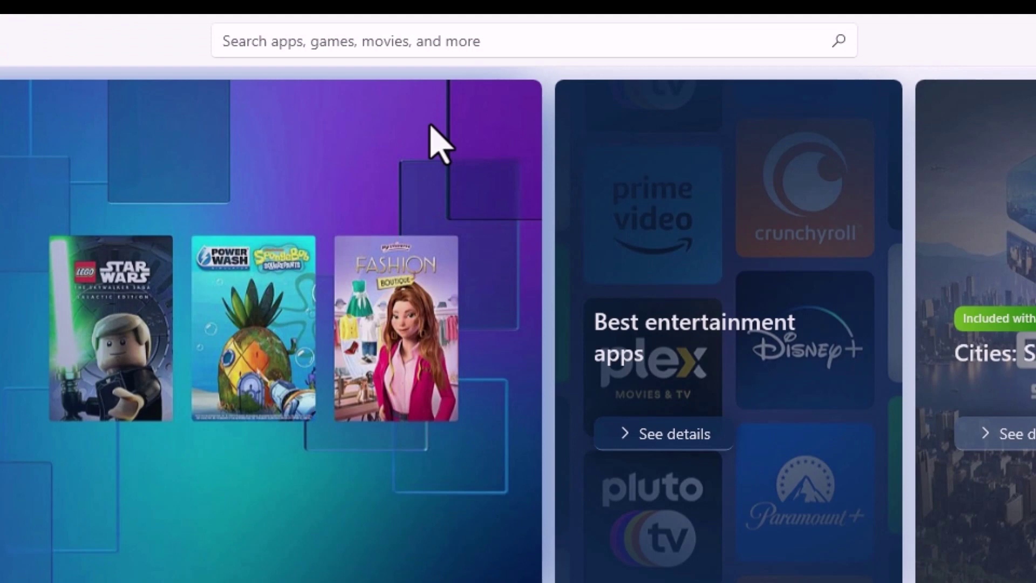
Search the Microsoft Store for 'apple music'.
left_click(310, 50)
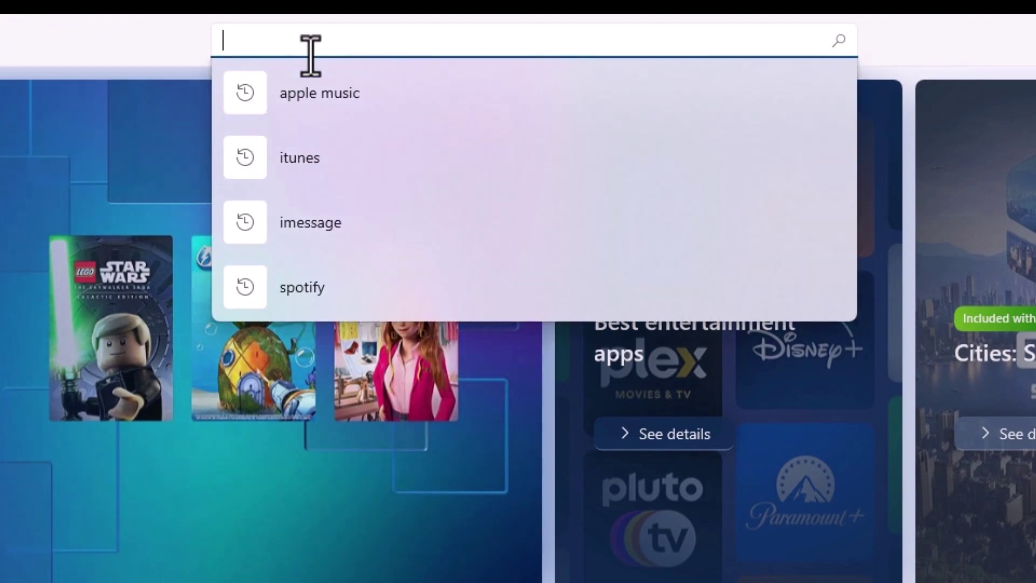
type("apple music")
key("Return")
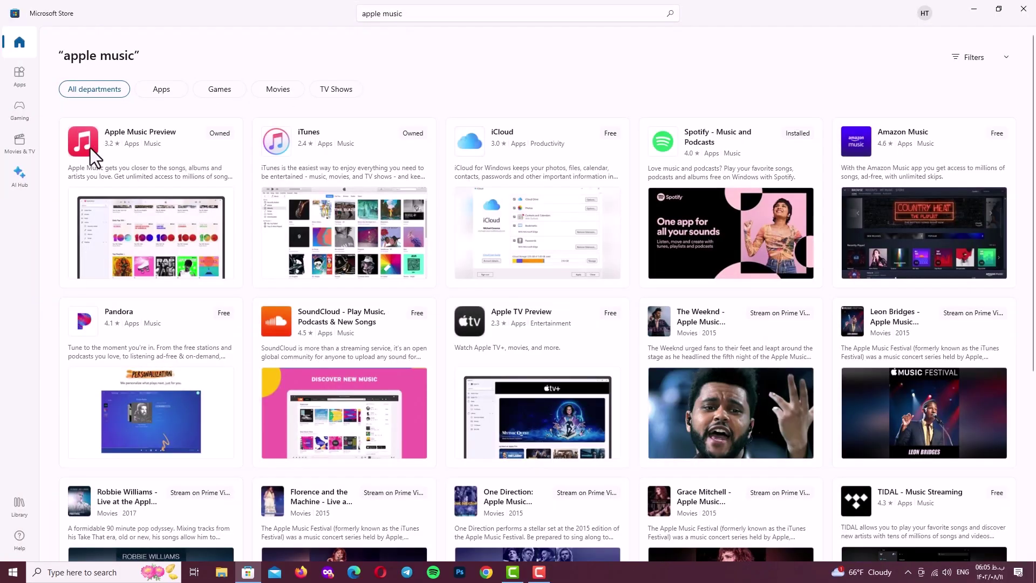
Open the Apple Music Preview listing and start its download with Get.
left_click(152, 241)
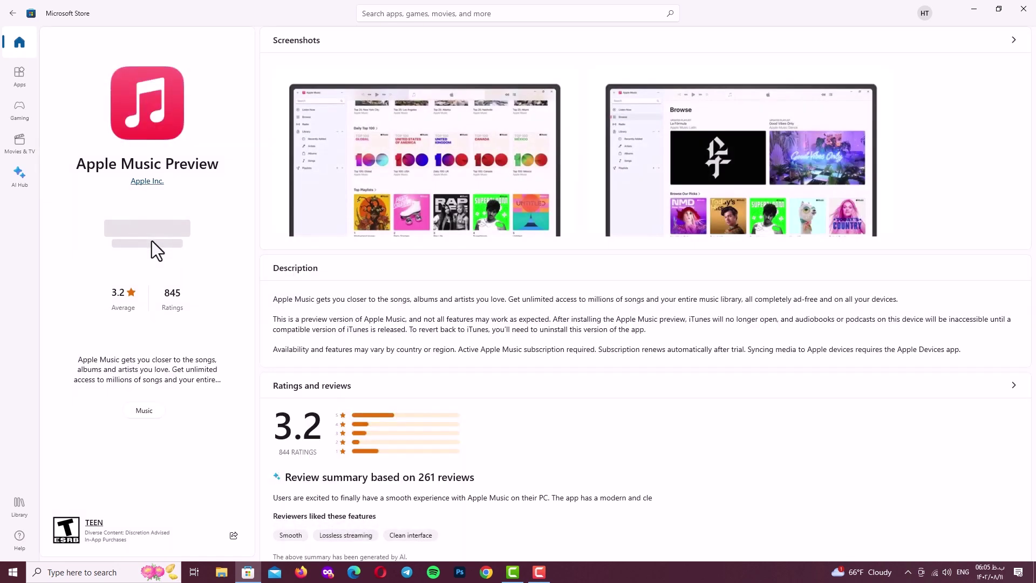
left_click(142, 235)
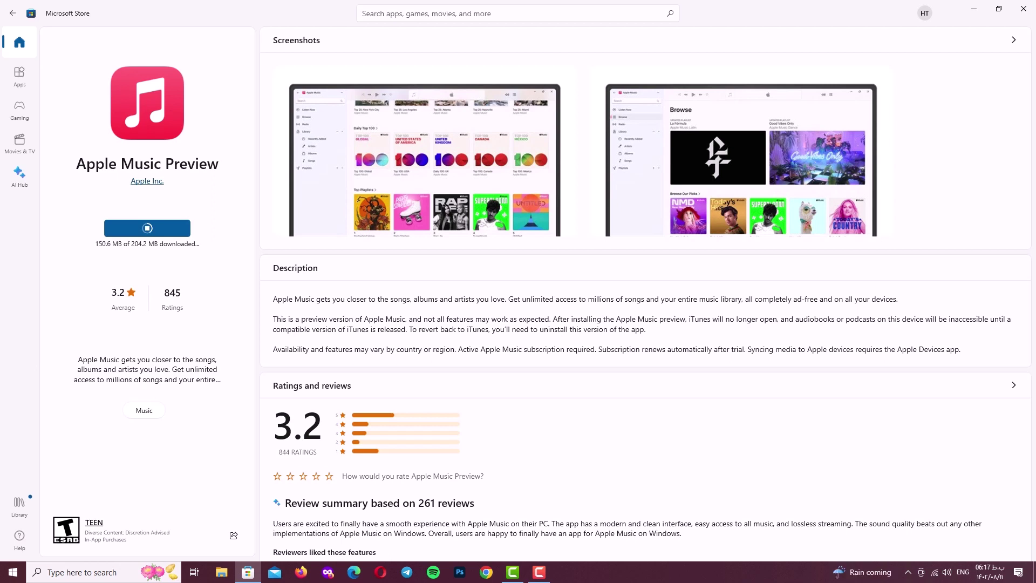
Launch Apple Music Preview, close the Store, and accept the preview notice, licence and welcome screens.
left_click(146, 233)
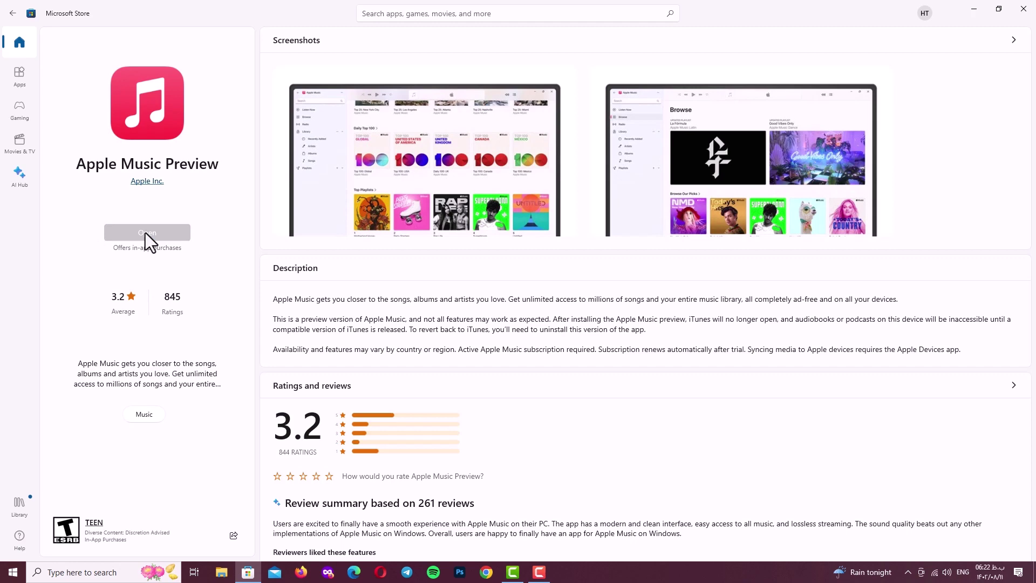
left_click(1023, 9)
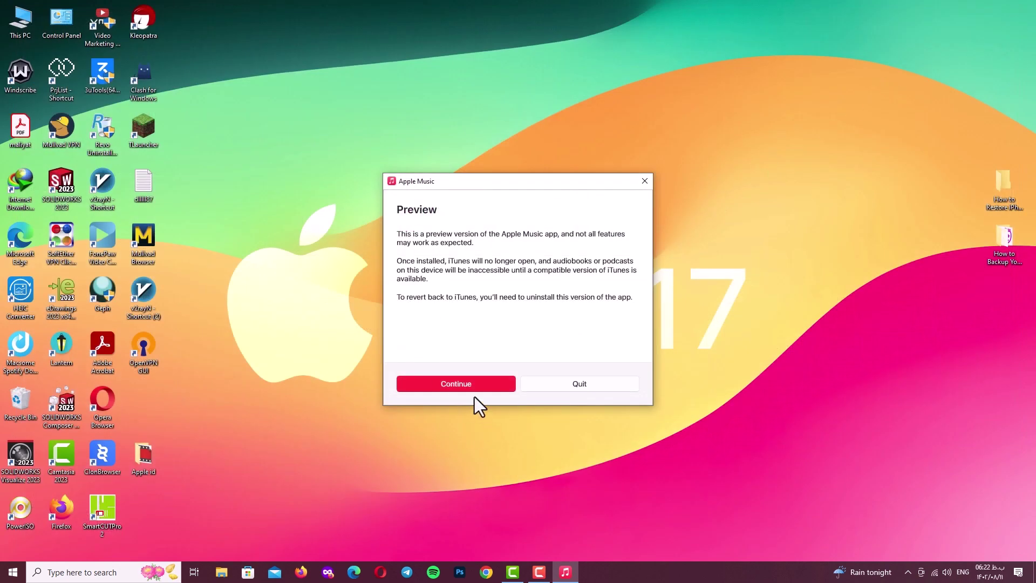
left_click(474, 389)
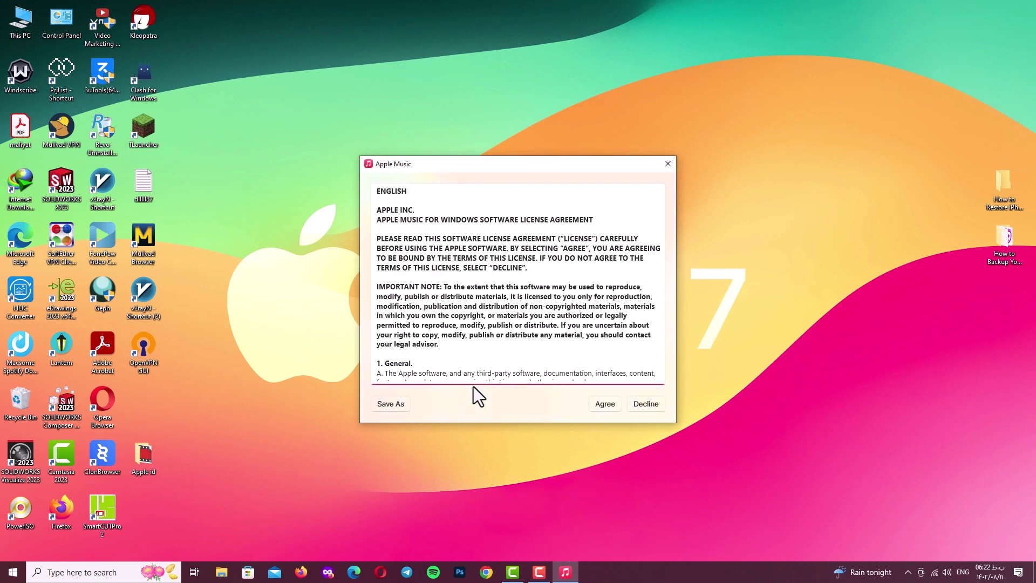
left_click(602, 405)
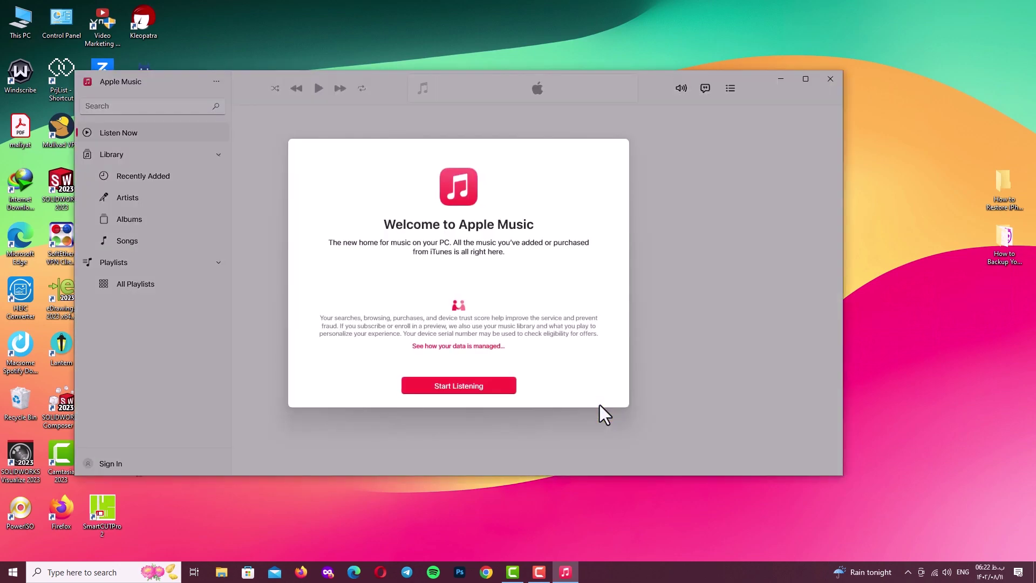
left_click(465, 387)
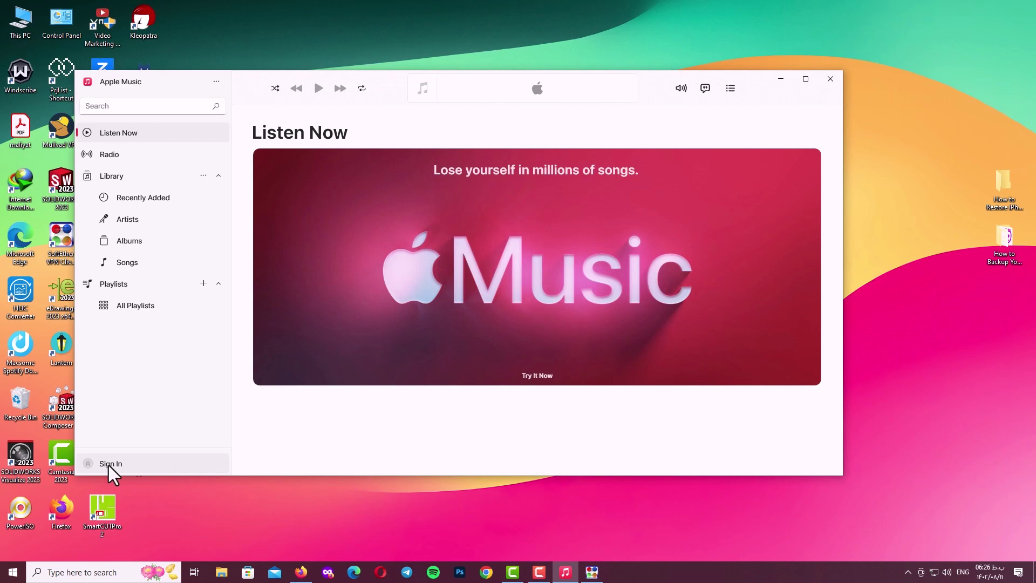
Maximize Apple Music and choose Create New Apple ID from the Sign In menu.
left_click(807, 81)
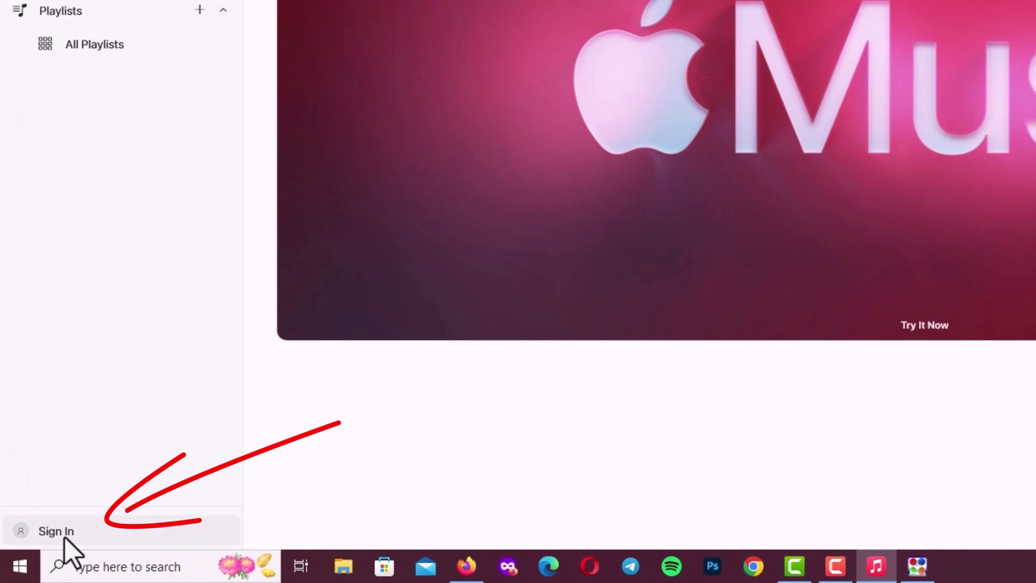
left_click(51, 536)
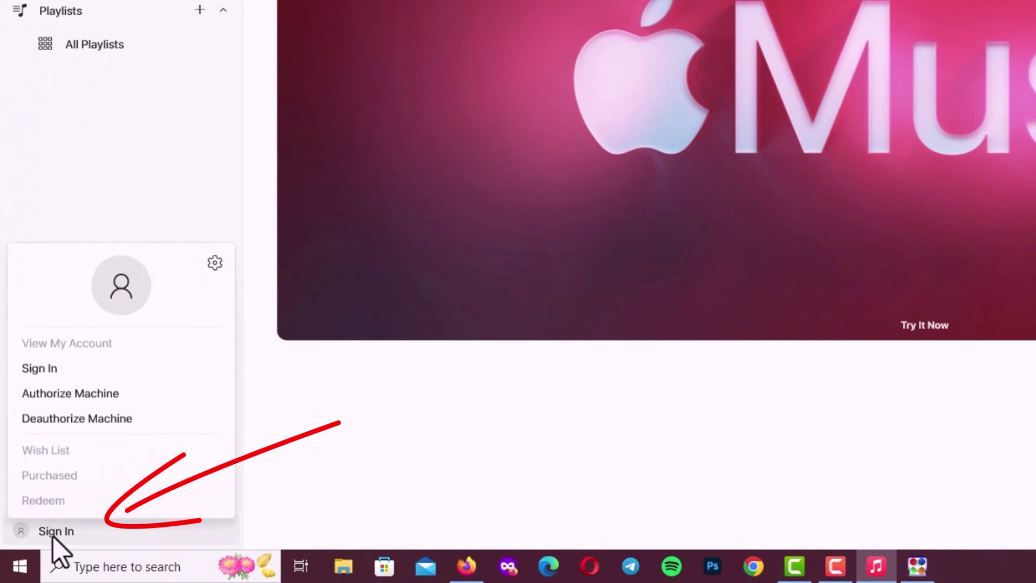
left_click(43, 372)
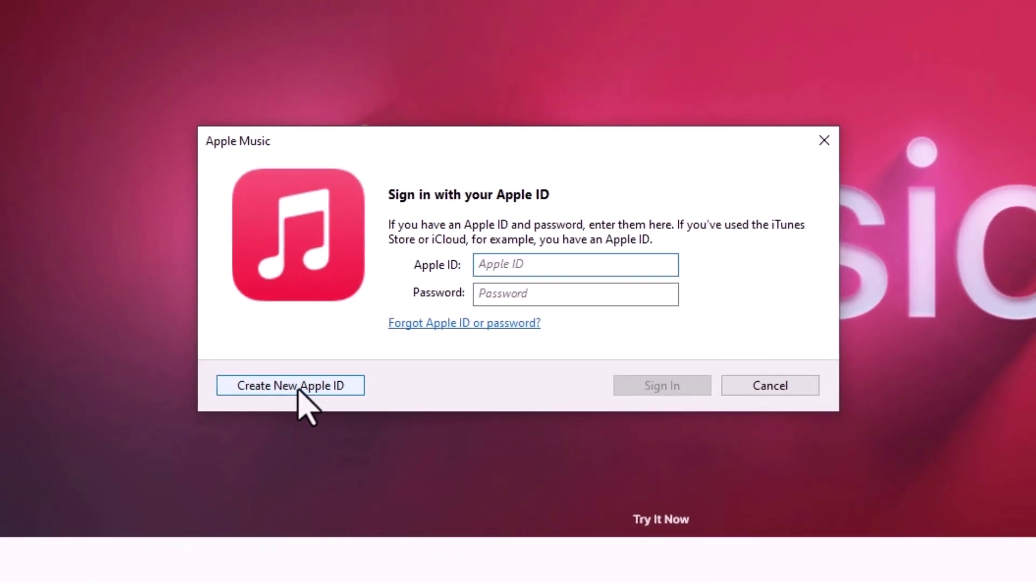
left_click(301, 386)
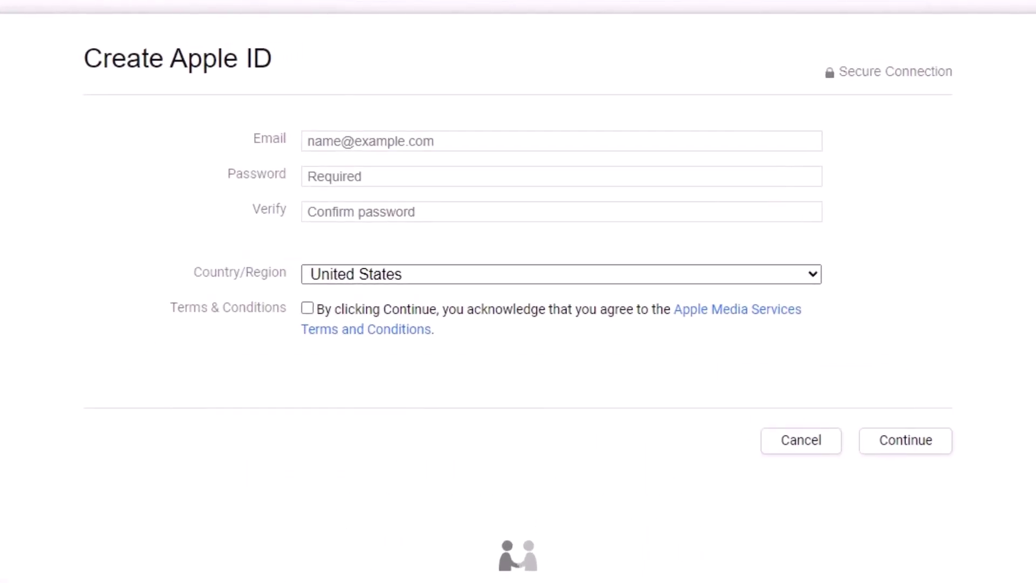
Enter the new account's email address and a password, repeating it in Verify.
left_click(470, 139)
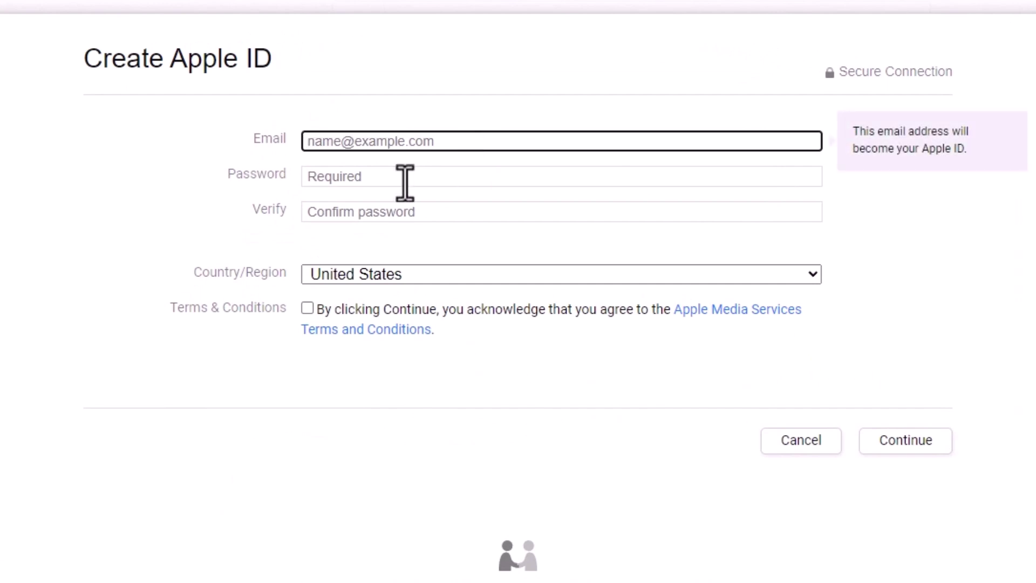
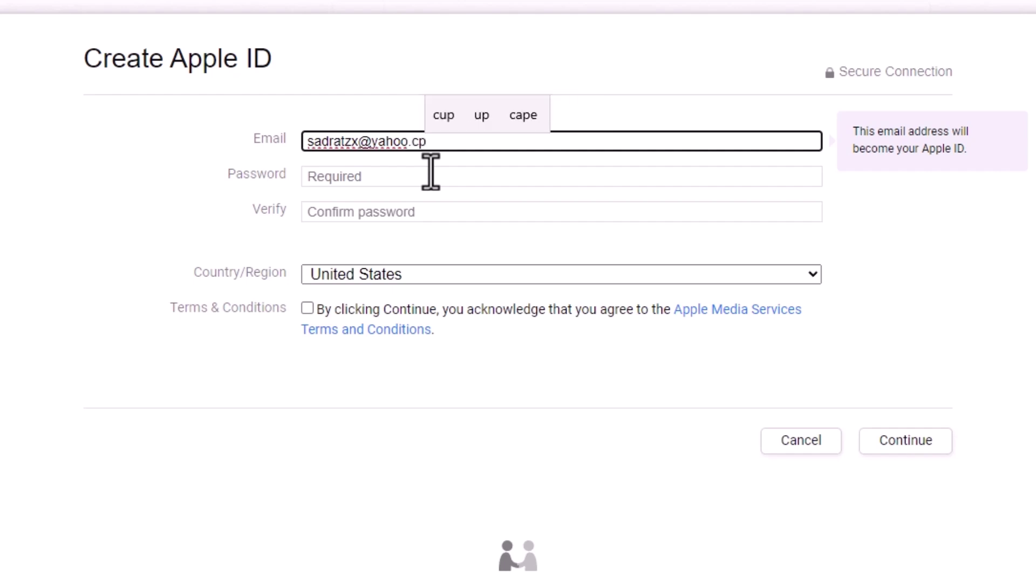
left_click(431, 173)
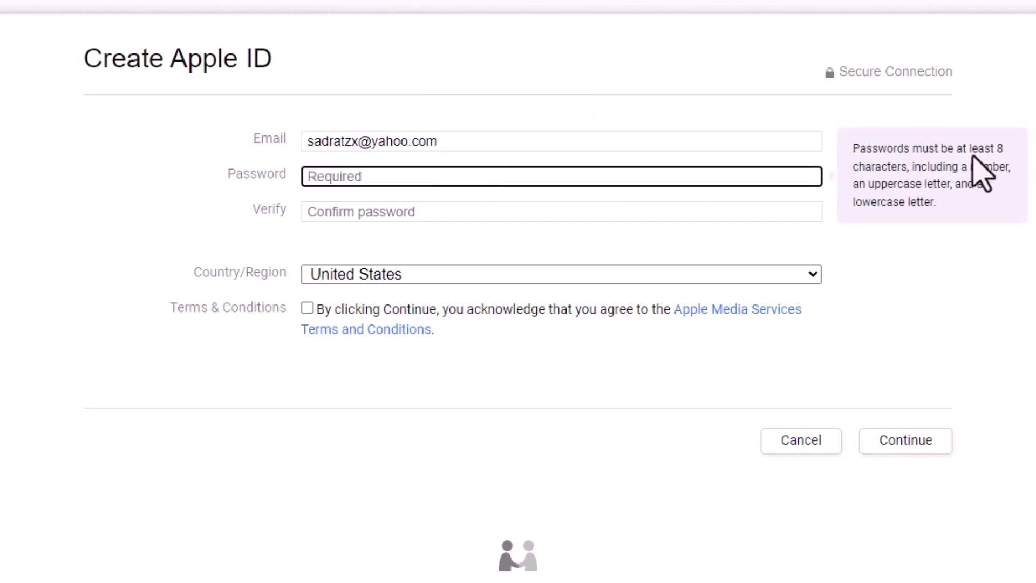
type("**********")
key("Tab")
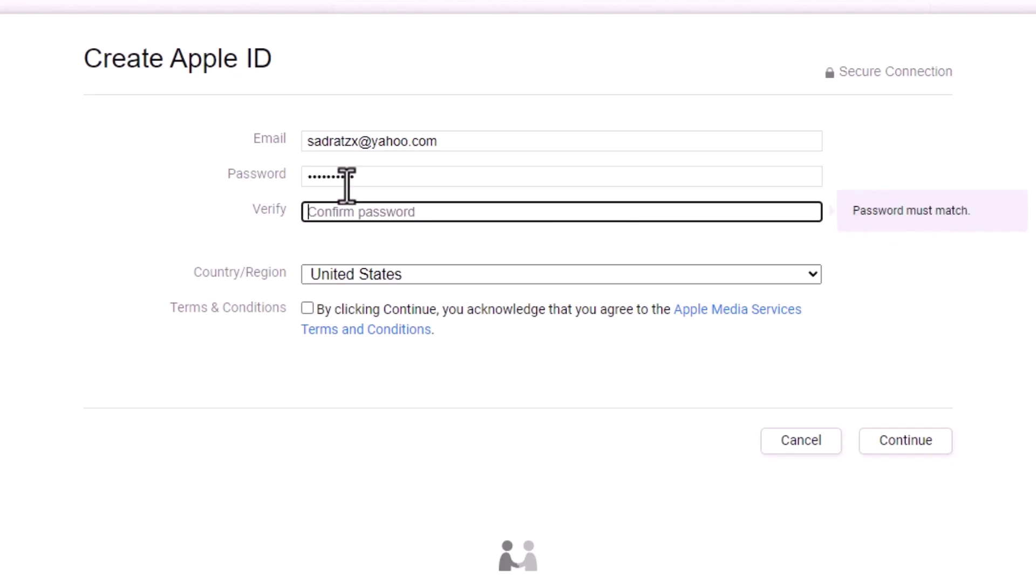
type("**********")
Keep United States as the region, accept the Apple Media Services terms, and submit.
left_click(594, 274)
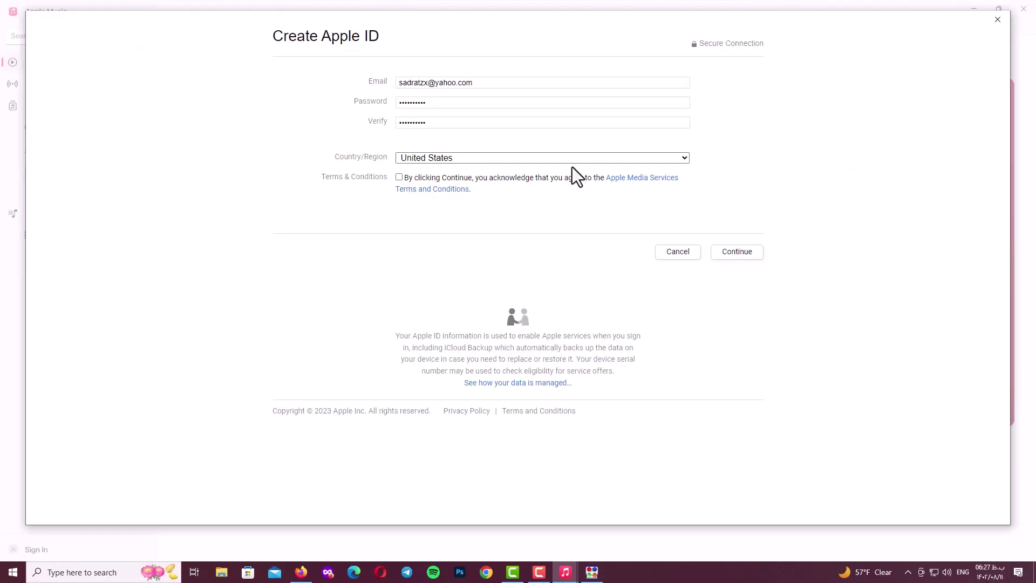
key("Escape")
left_click(400, 177)
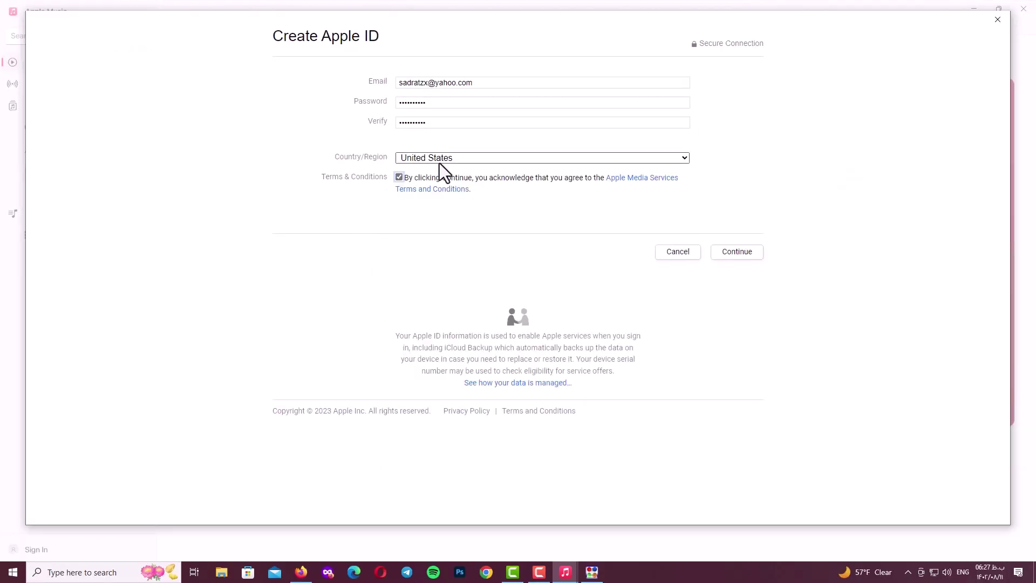
left_click(737, 252)
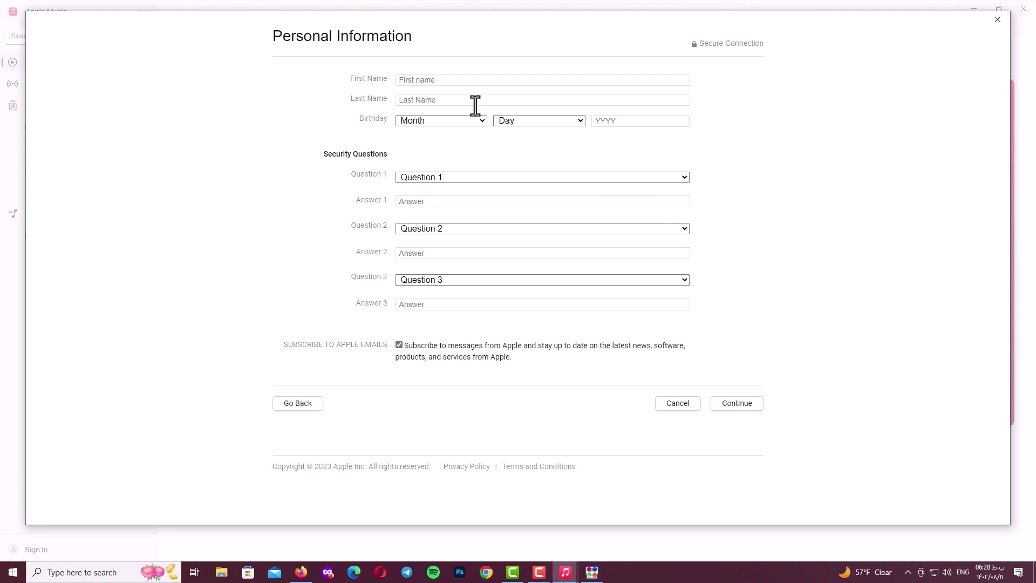
Fill in the account holder's first and last name and type a security answer.
left_click(435, 81)
left_click(426, 102)
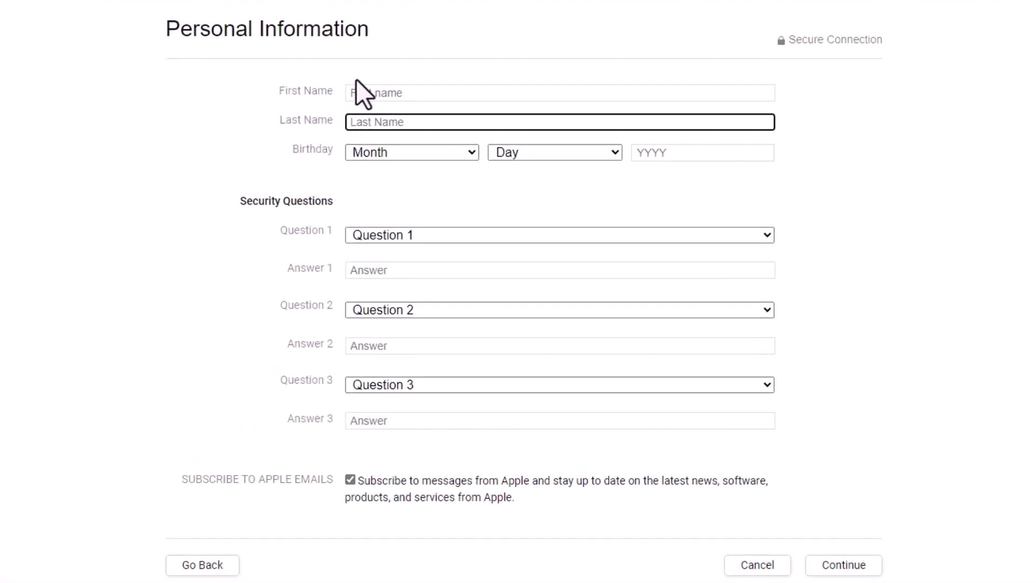
left_click(287, 203)
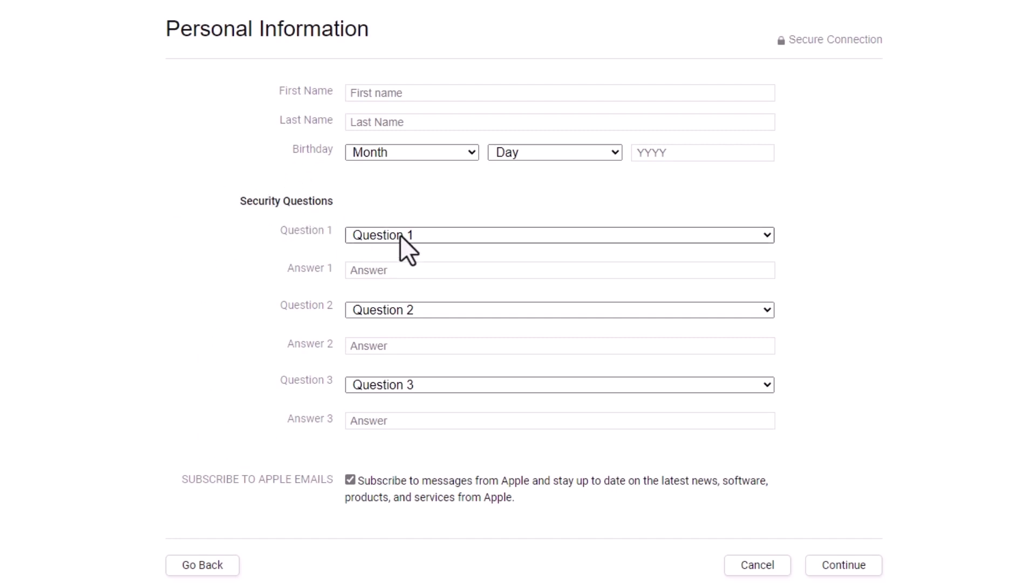
left_click(368, 92)
type("sad")
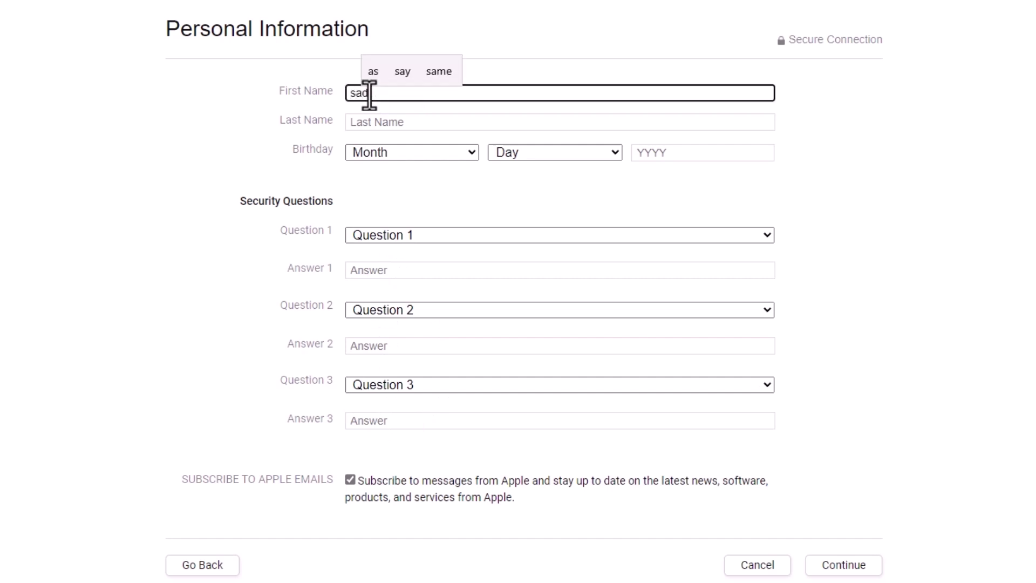
type("ra")
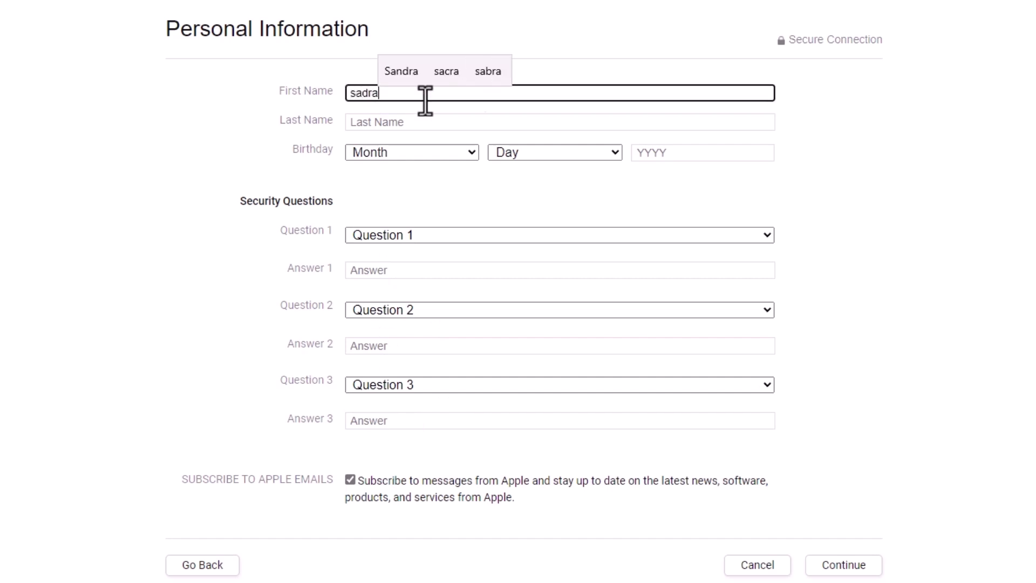
left_click(478, 122)
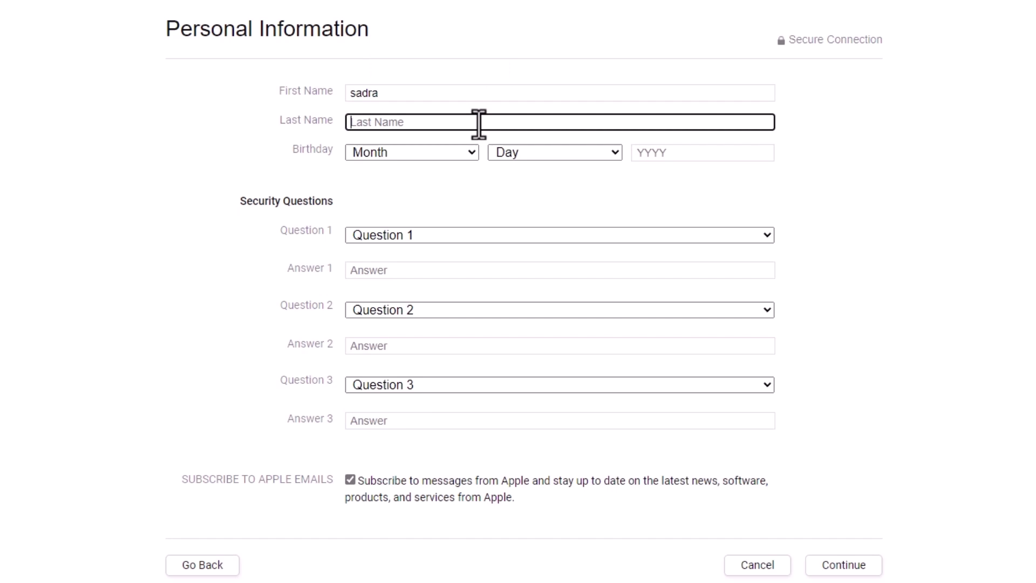
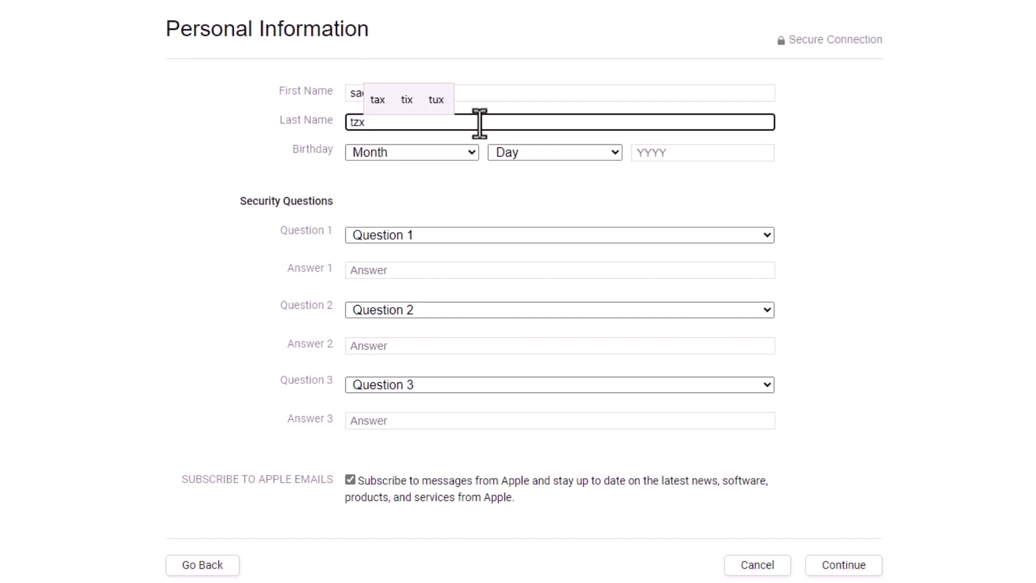
left_click(806, 186)
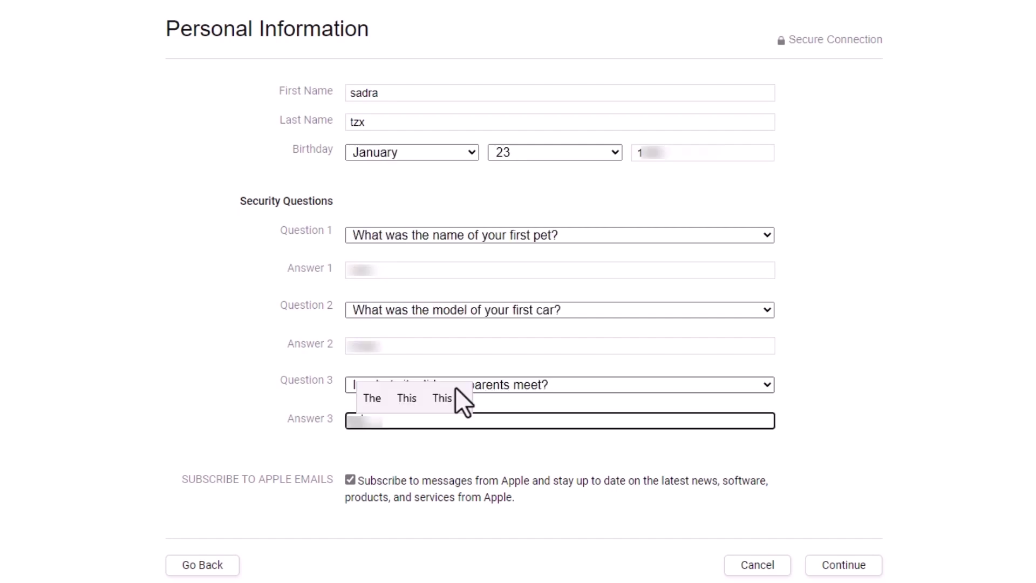
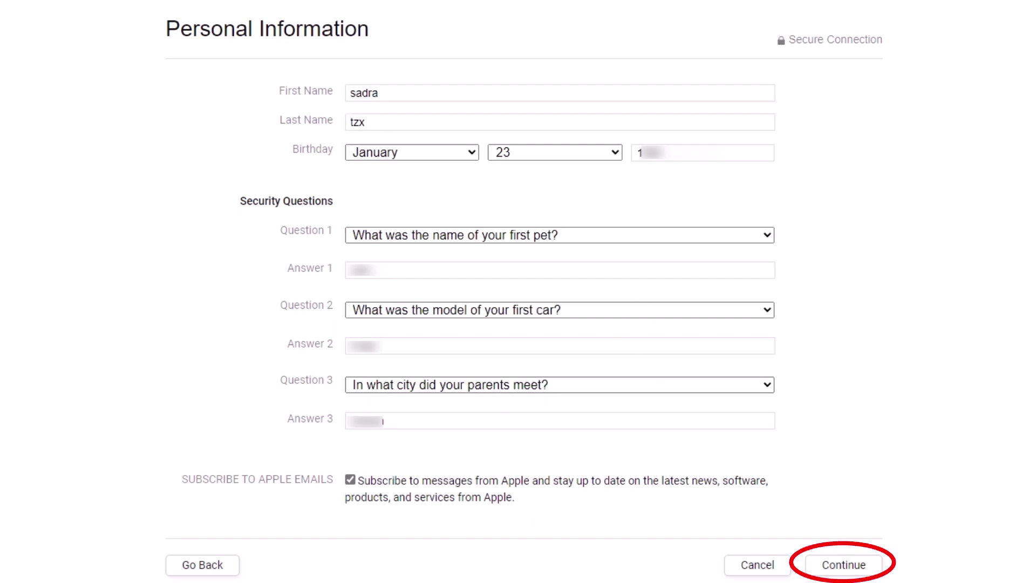
Submit the personal details, set the payment method to None, and submit the billing details.
left_click(856, 573)
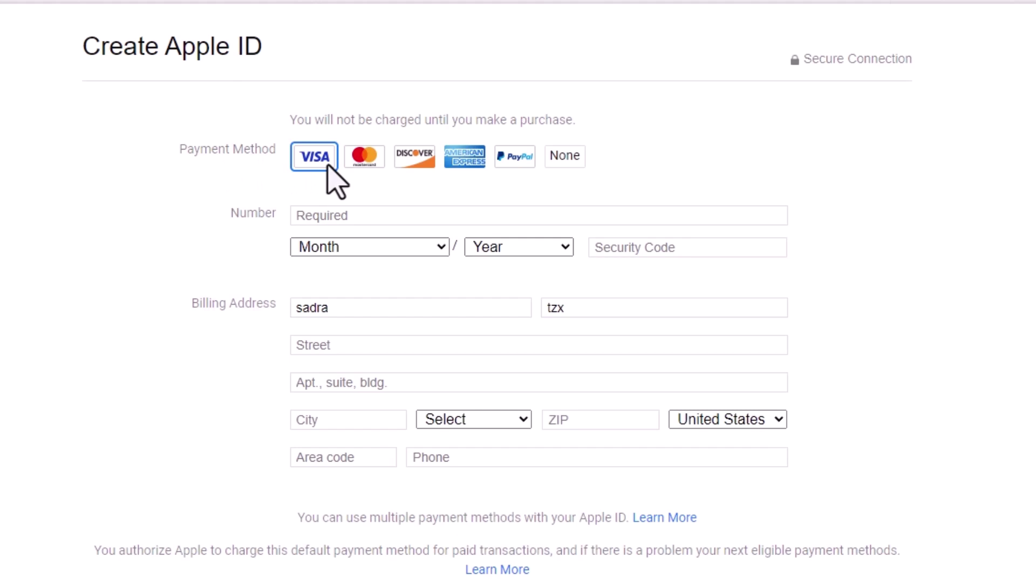
left_click(369, 164)
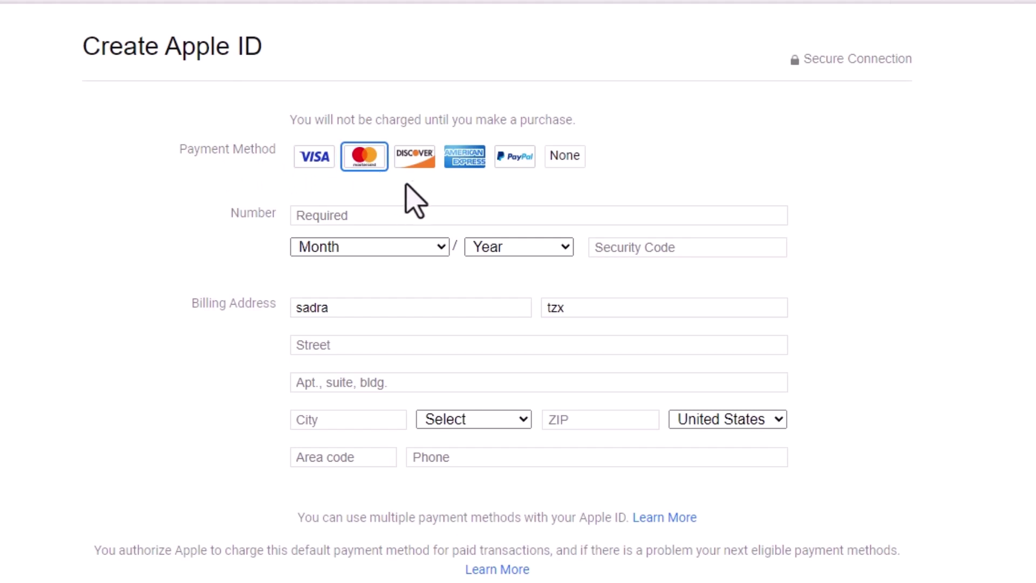
left_click(419, 163)
left_click(473, 162)
left_click(522, 158)
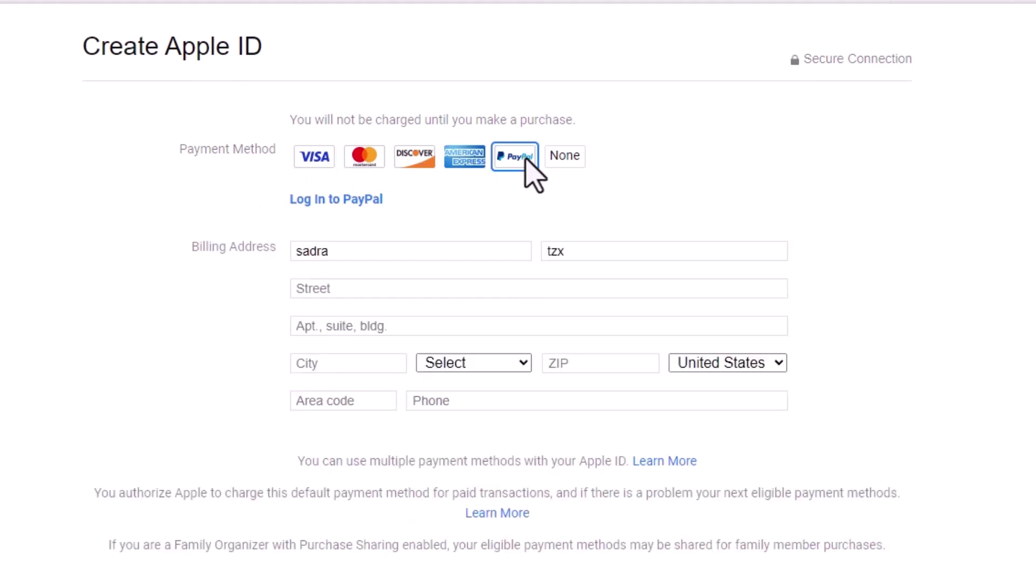
left_click(574, 161)
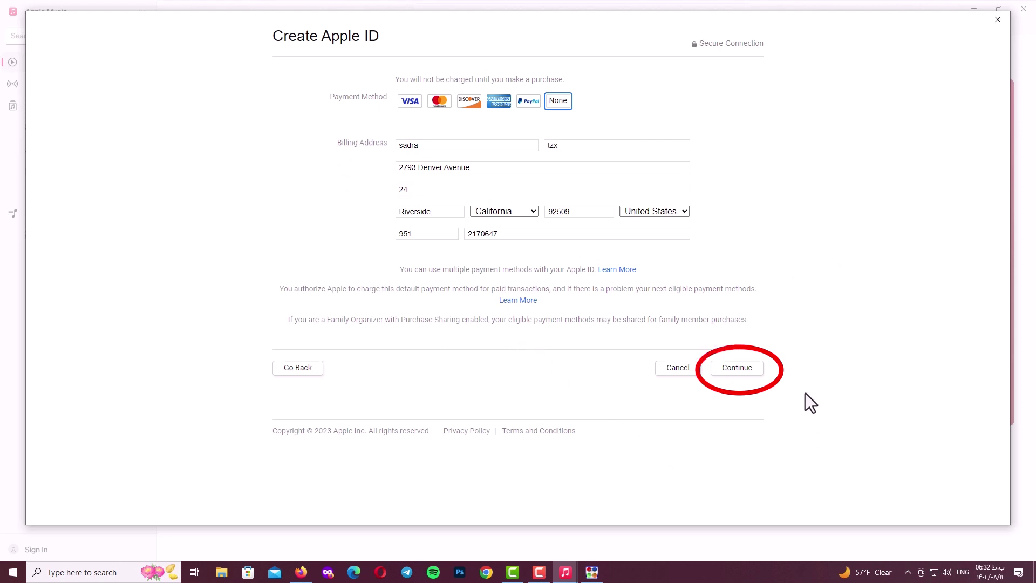
left_click(737, 373)
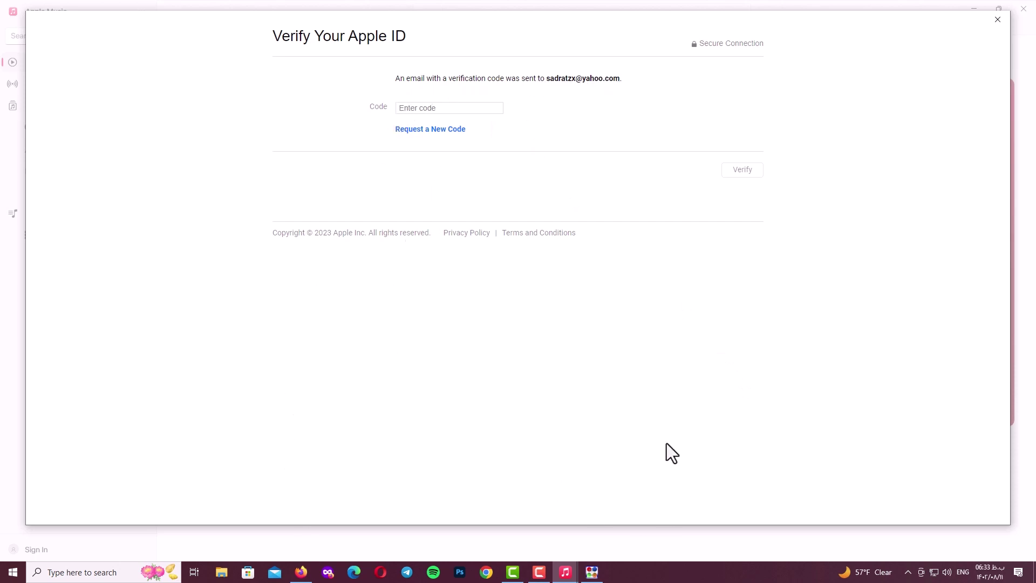
Refresh the Yahoo Mail inbox and open the newest 'Verify your Apple ID' email.
left_click(301, 572)
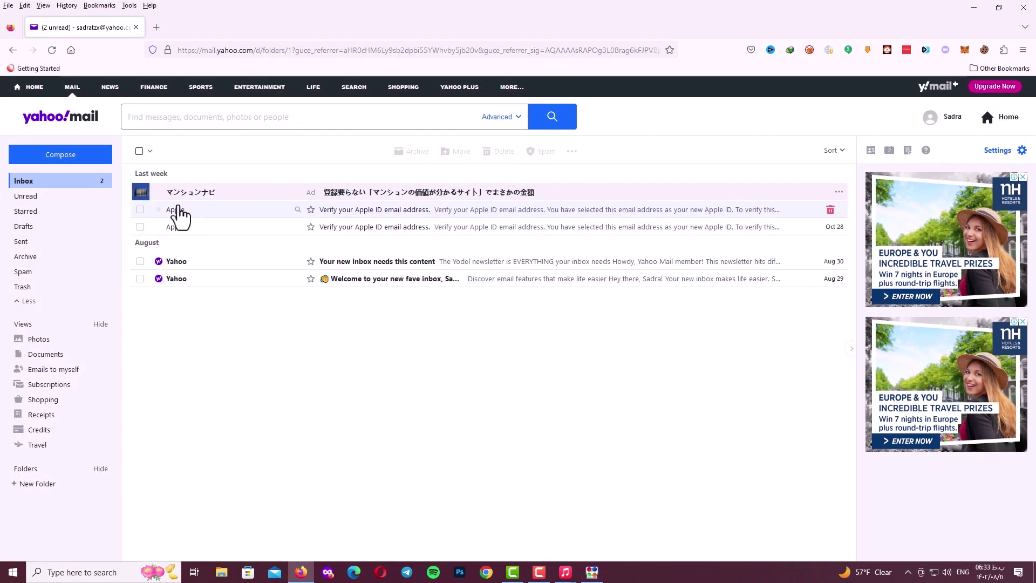
left_click(26, 186)
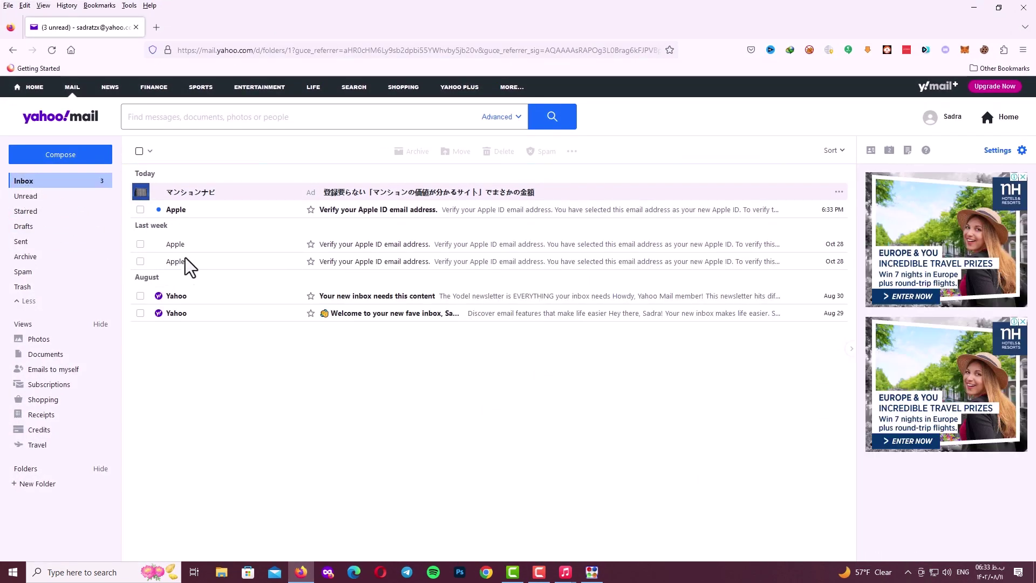
left_click(448, 246)
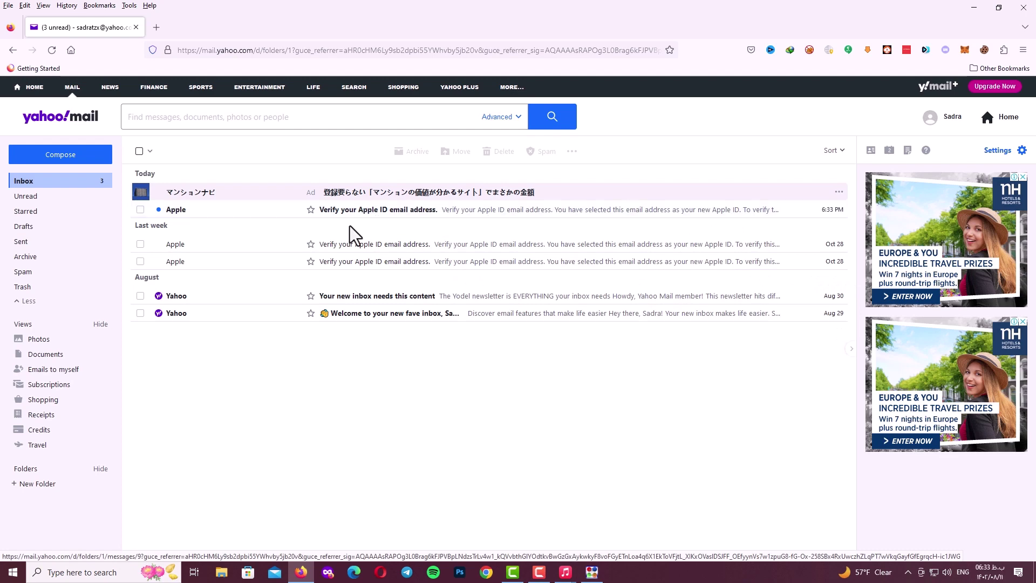
left_click(325, 212)
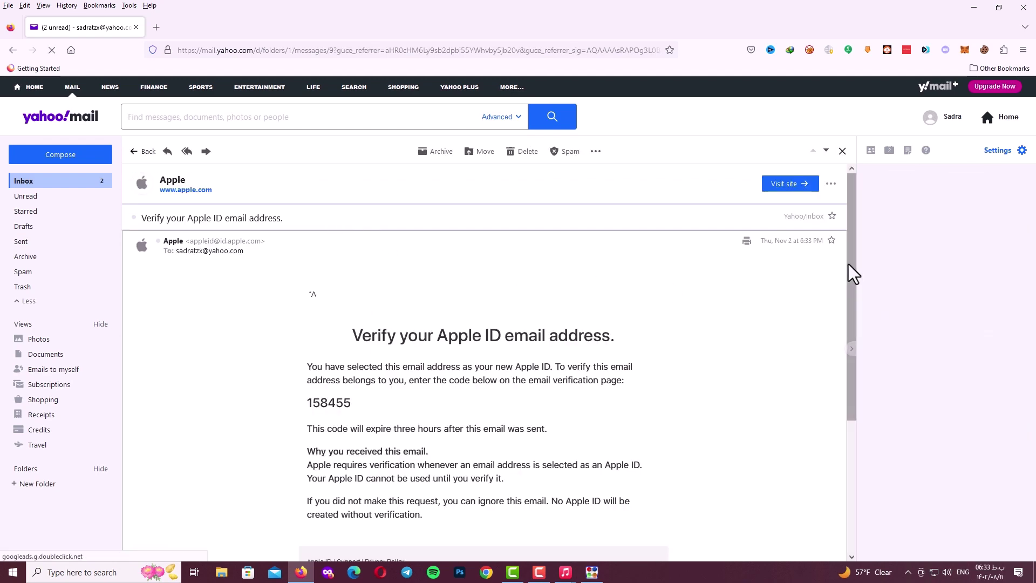
Copy the verification code from the email and return to Apple Music.
left_click_drag(852, 272, 844, 331)
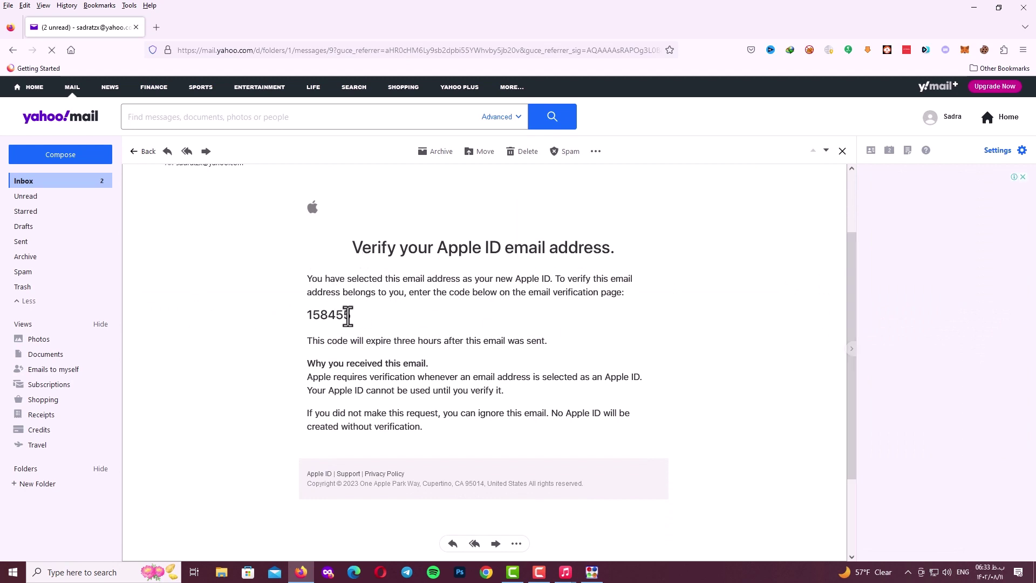
left_click_drag(348, 316, 309, 315)
right_click(317, 313)
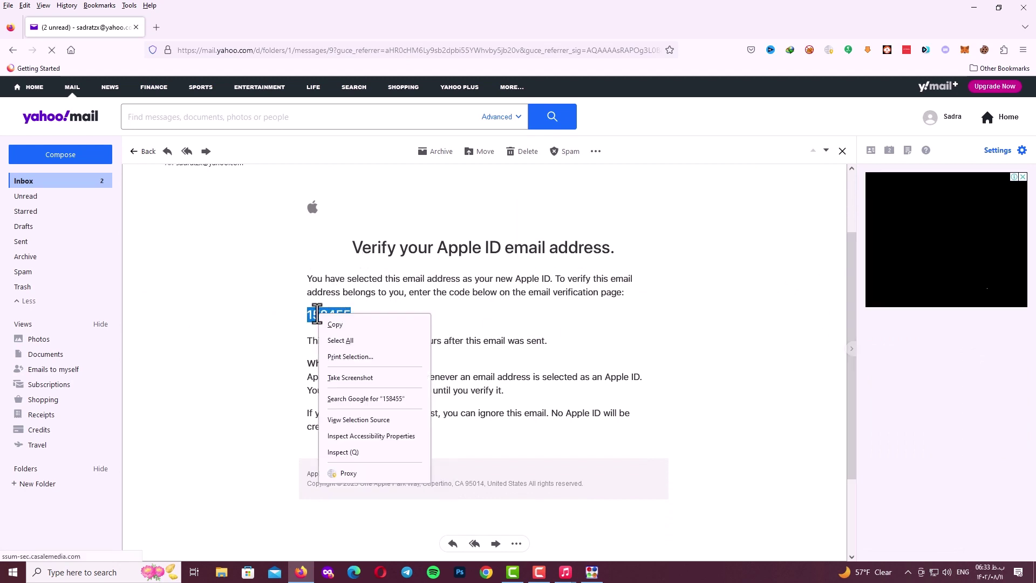
left_click(332, 325)
left_click(565, 573)
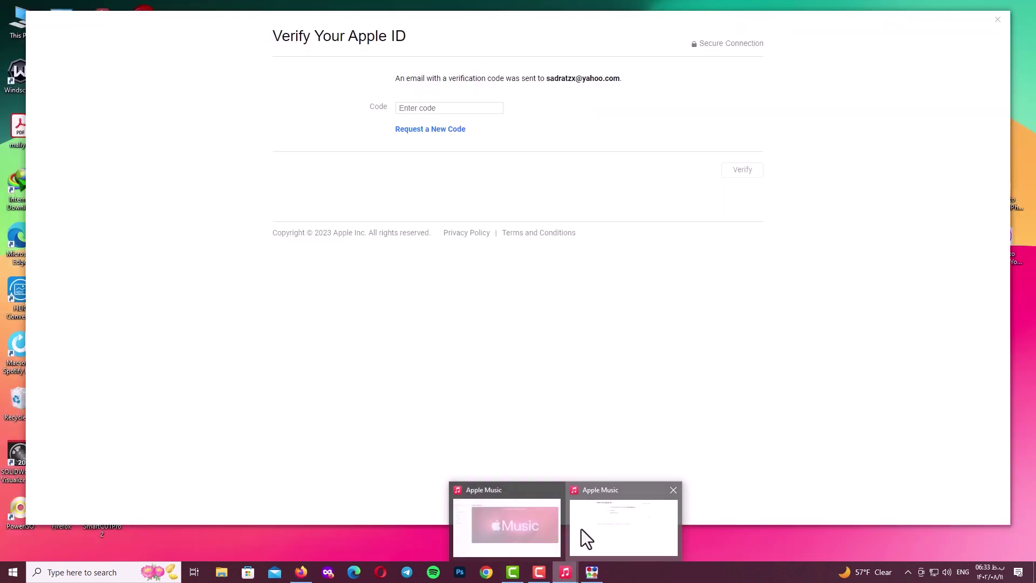
Paste the copied code into the Code field and verify the Apple ID.
left_click(582, 529)
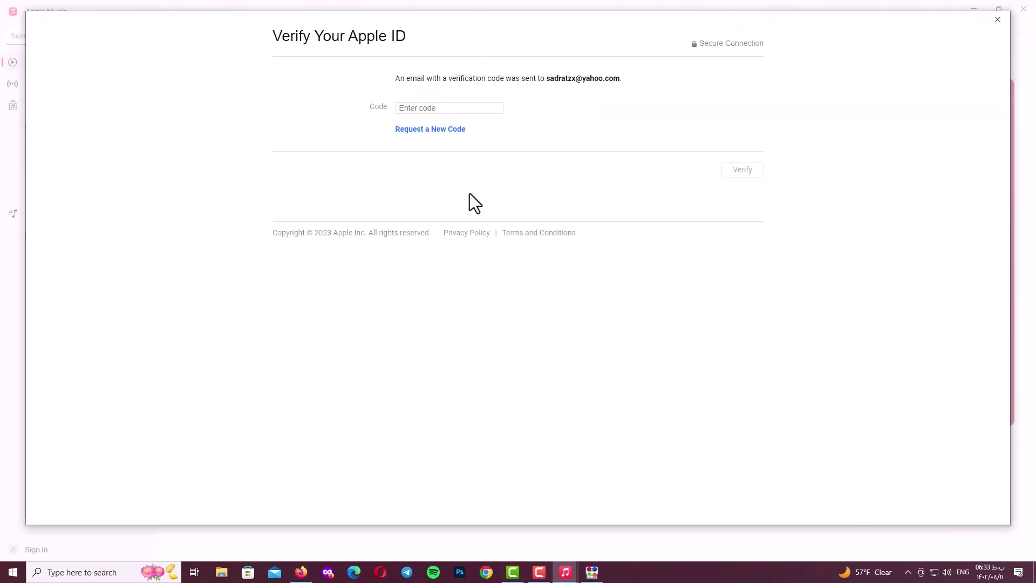
left_click(421, 109)
key("ctrl+v")
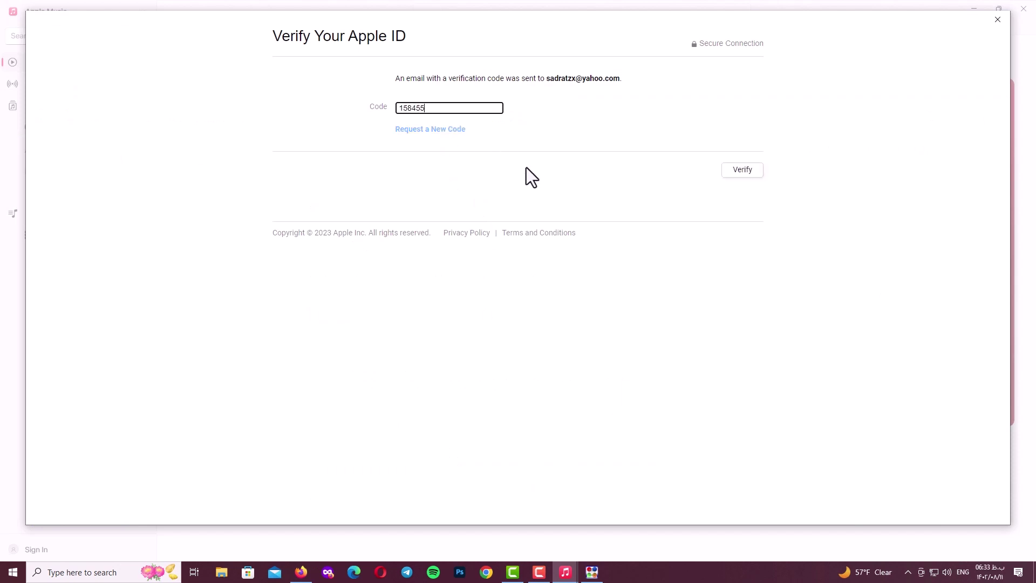
left_click(527, 167)
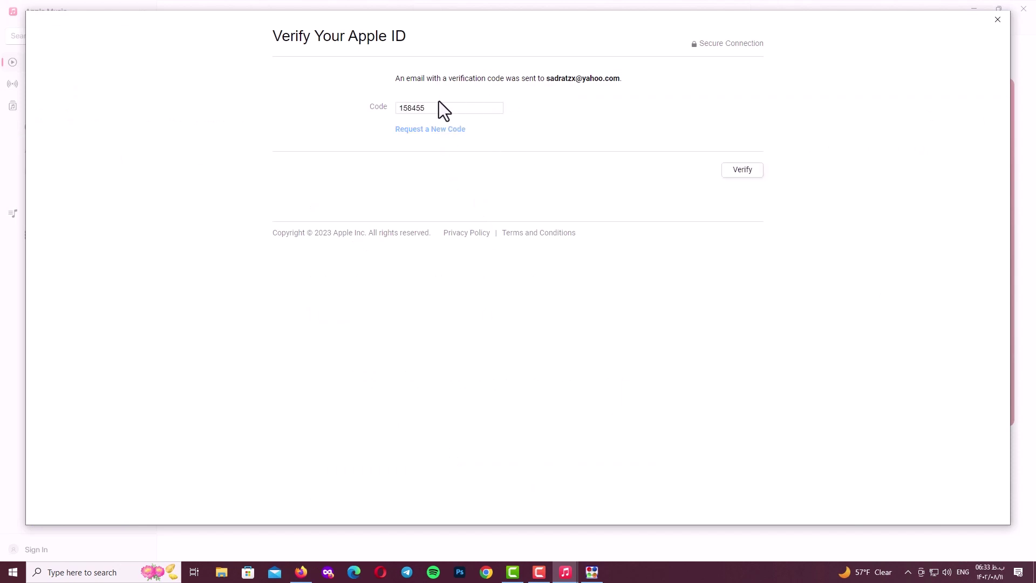
left_click(742, 170)
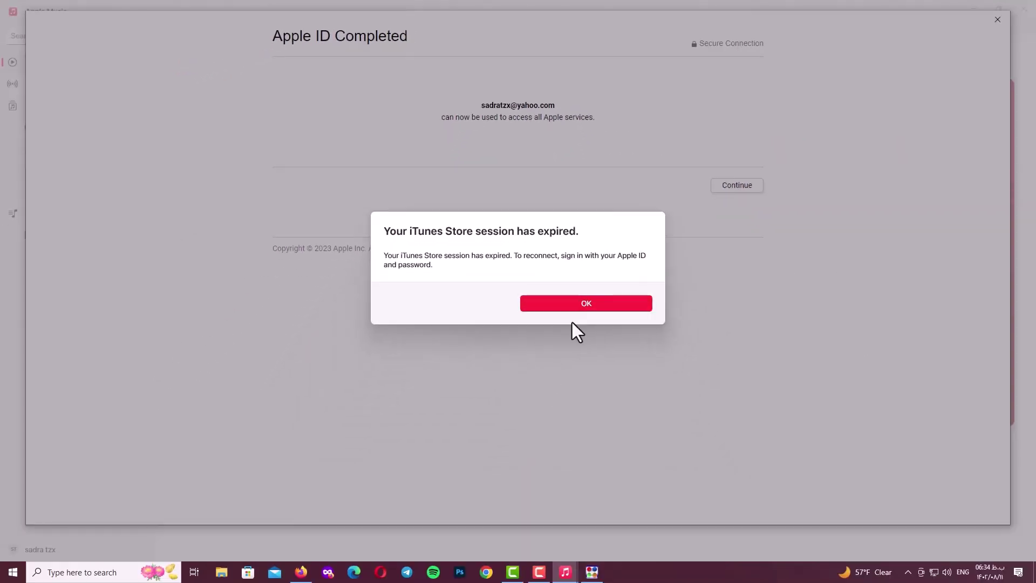
Dismiss the expired-session notice, complete the Apple ID setup, and start installing iTunes.
left_click(633, 310)
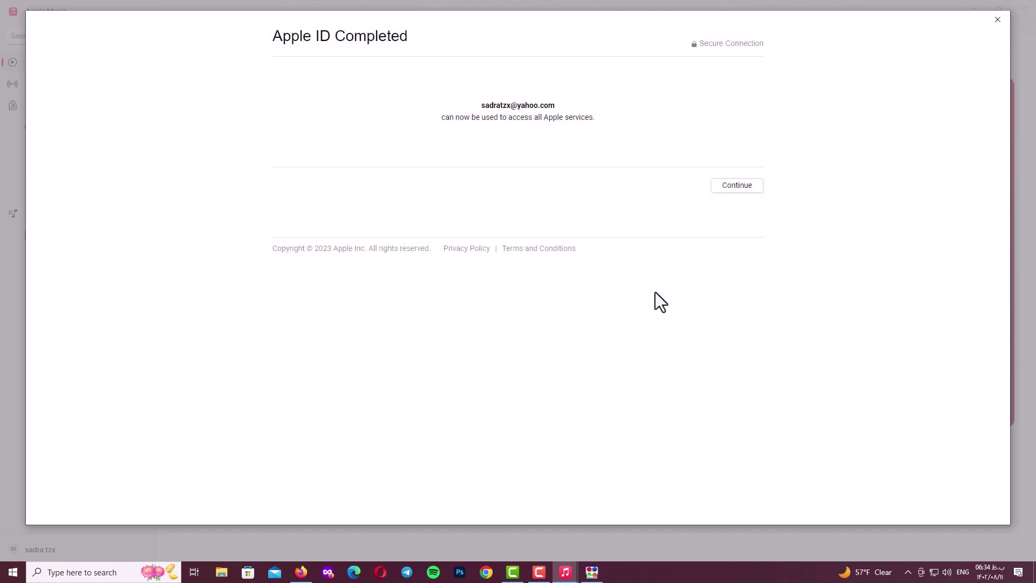
left_click(743, 190)
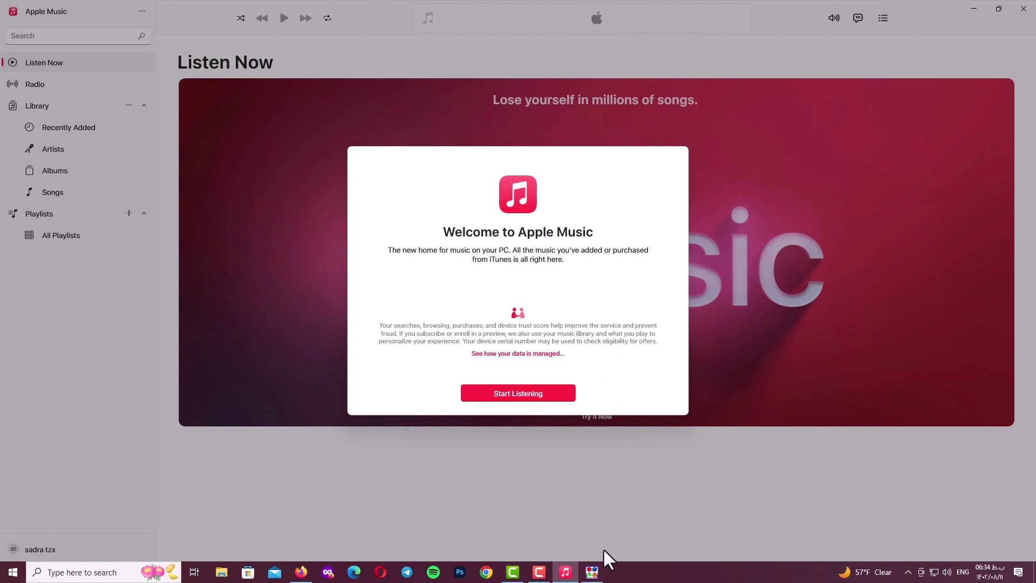
mouse_move(594, 571)
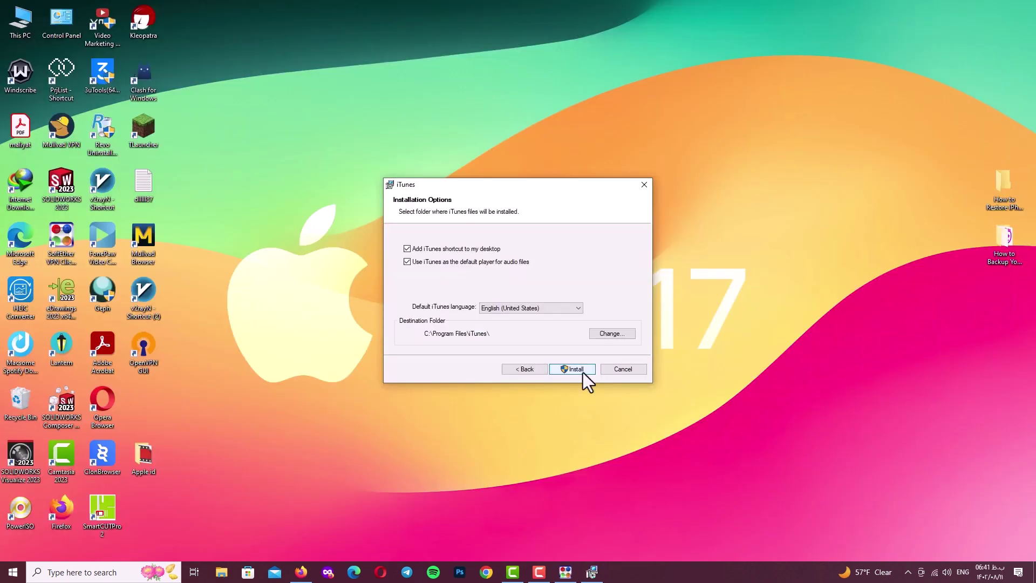
left_click(580, 370)
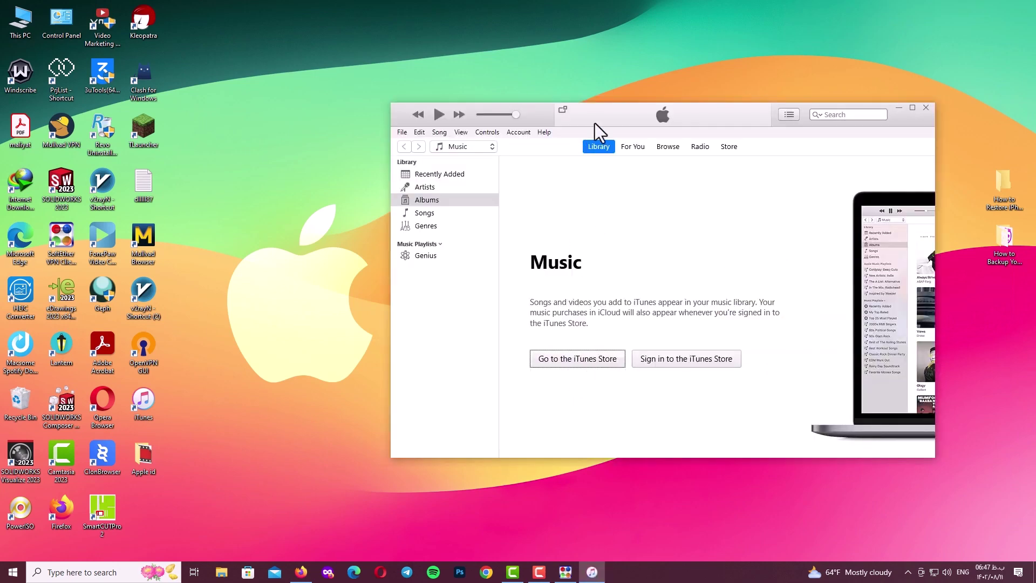
Sign in to the iTunes Store through Account > Sign In using the new Apple ID's e-mail and password.
left_click_drag(594, 122, 438, 73)
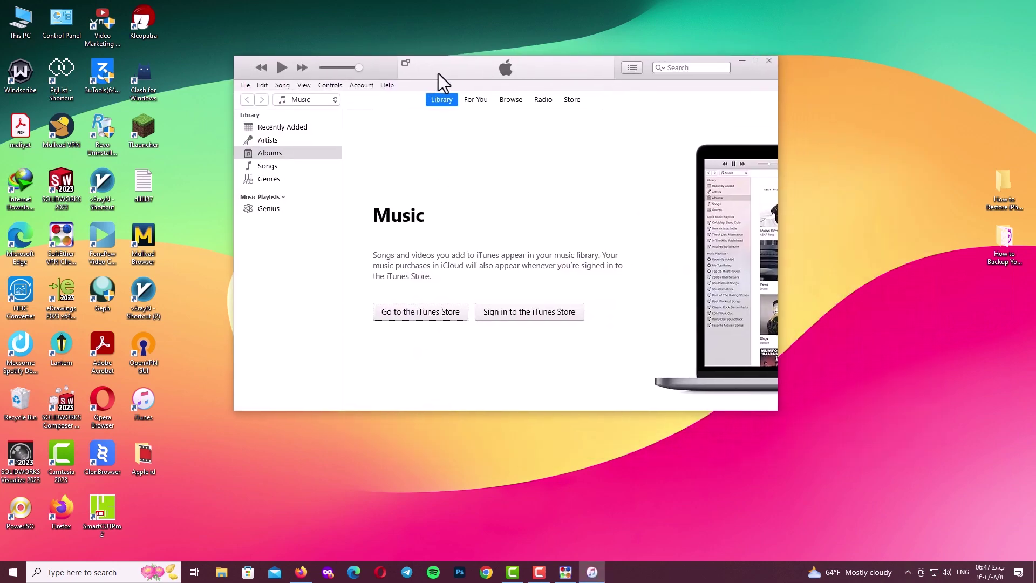
left_click(367, 96)
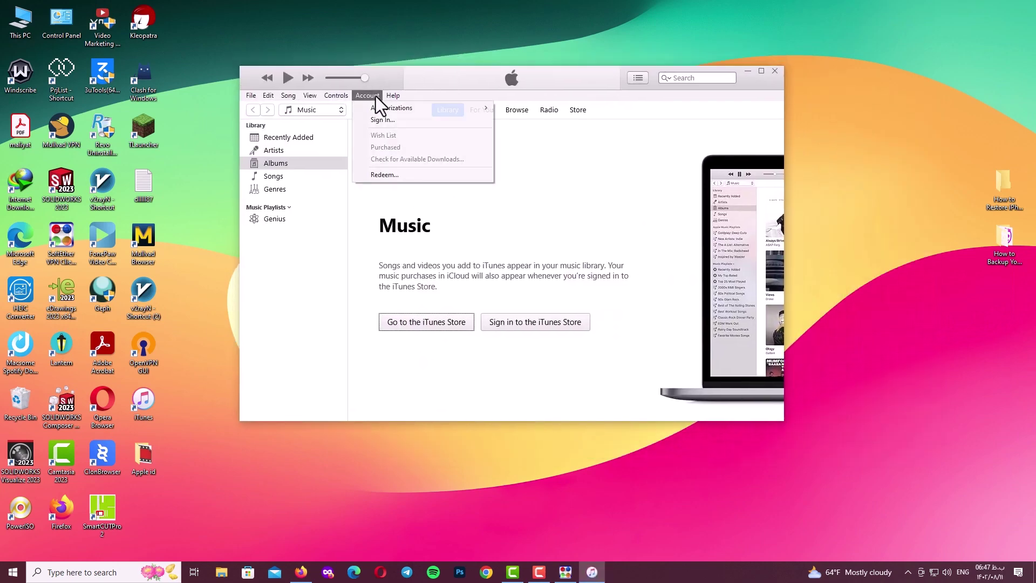
left_click(390, 123)
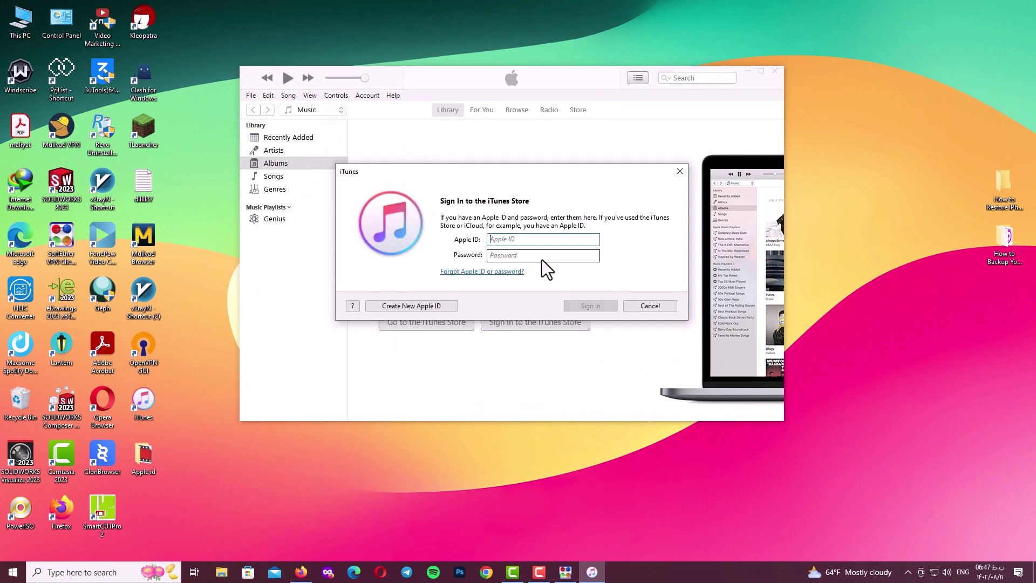
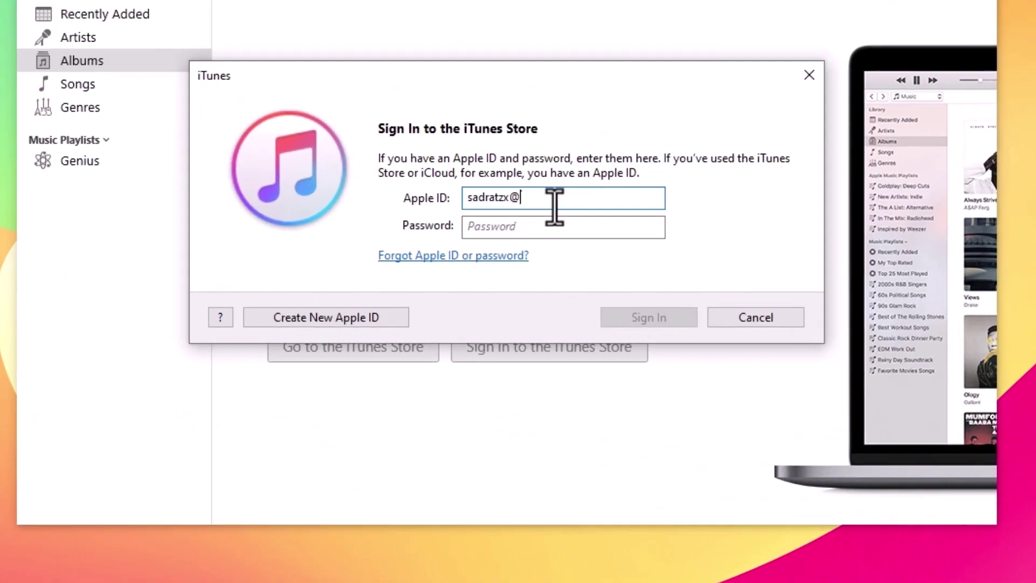
left_click(532, 231)
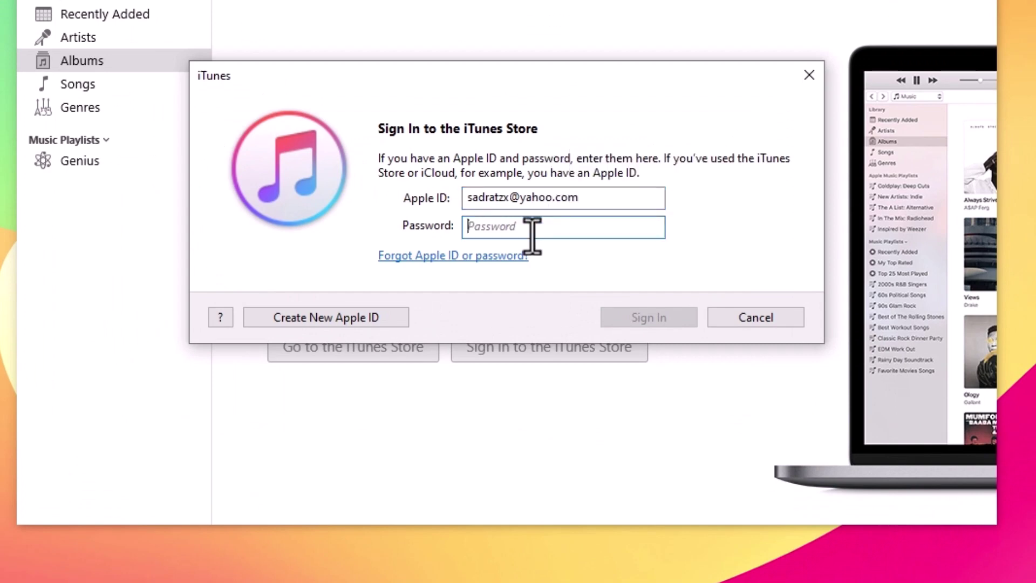
type("a")
key("BackSpace")
type("•••••••••")
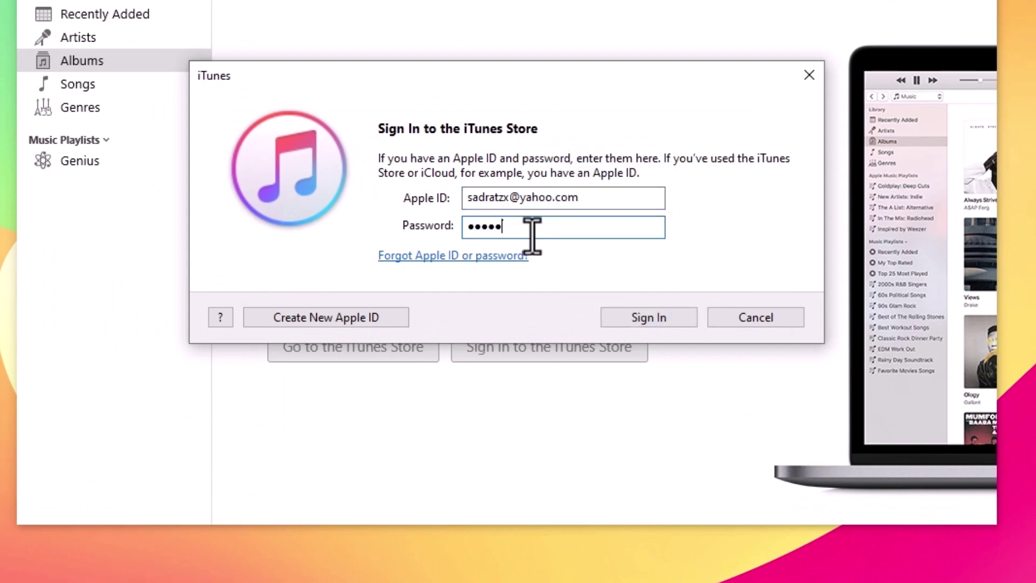
left_click(654, 322)
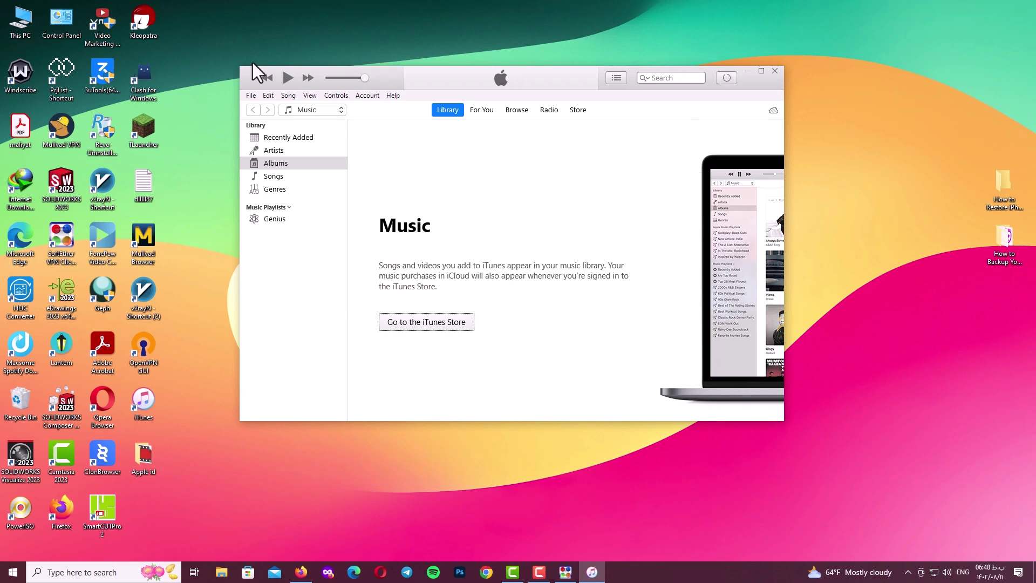
Check the signed-in Apple ID in the Account menu, then show the iTunes Store with the window maximized.
left_click(367, 95)
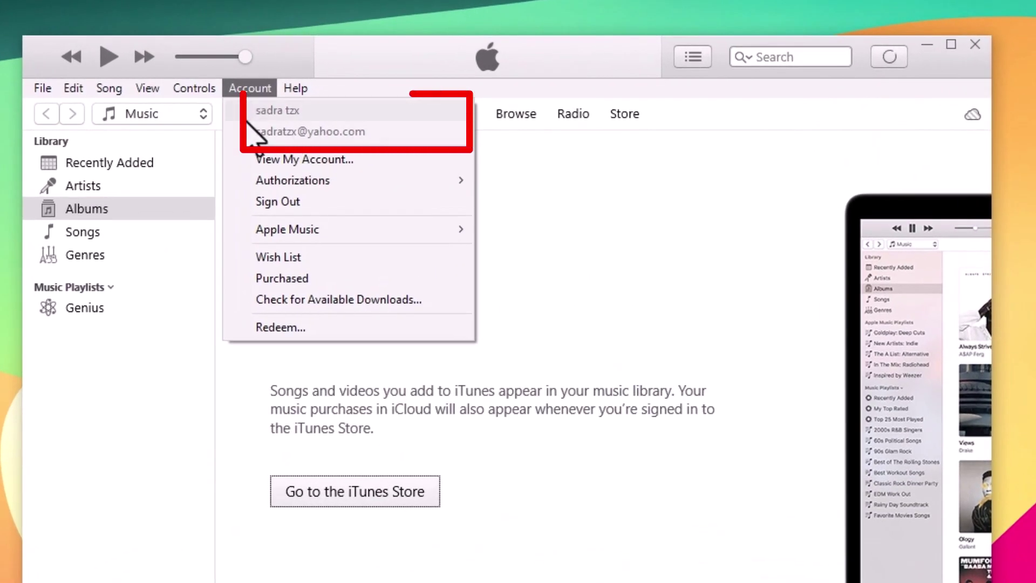
left_click(621, 135)
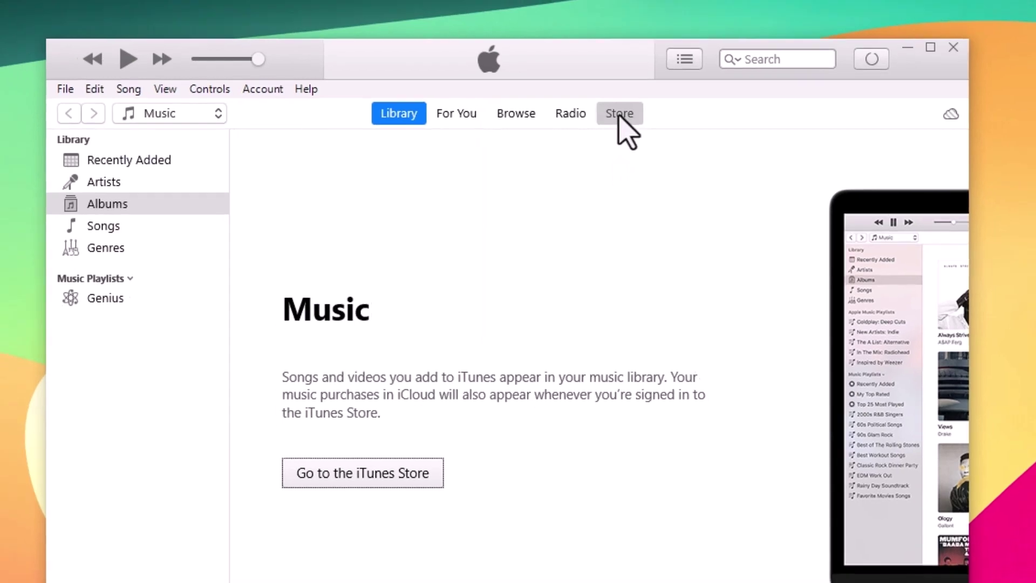
left_click(624, 114)
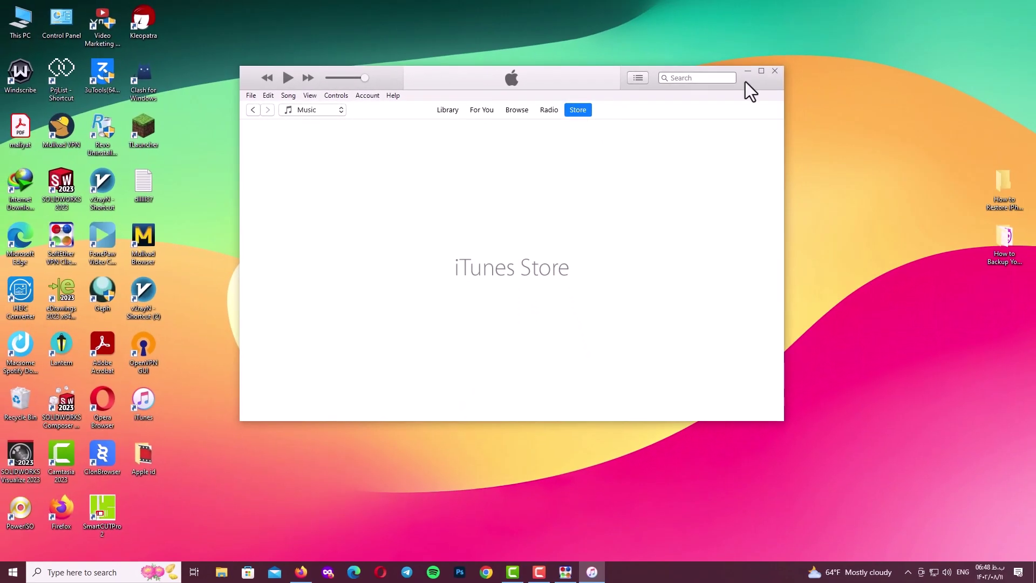
double_click(746, 82)
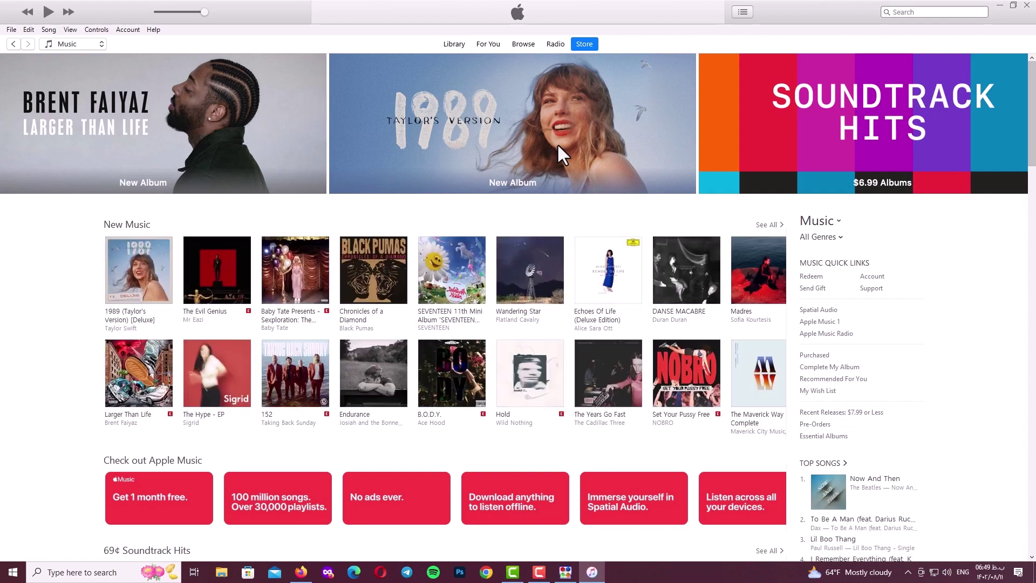
left_click_drag(1033, 159, 882, 200)
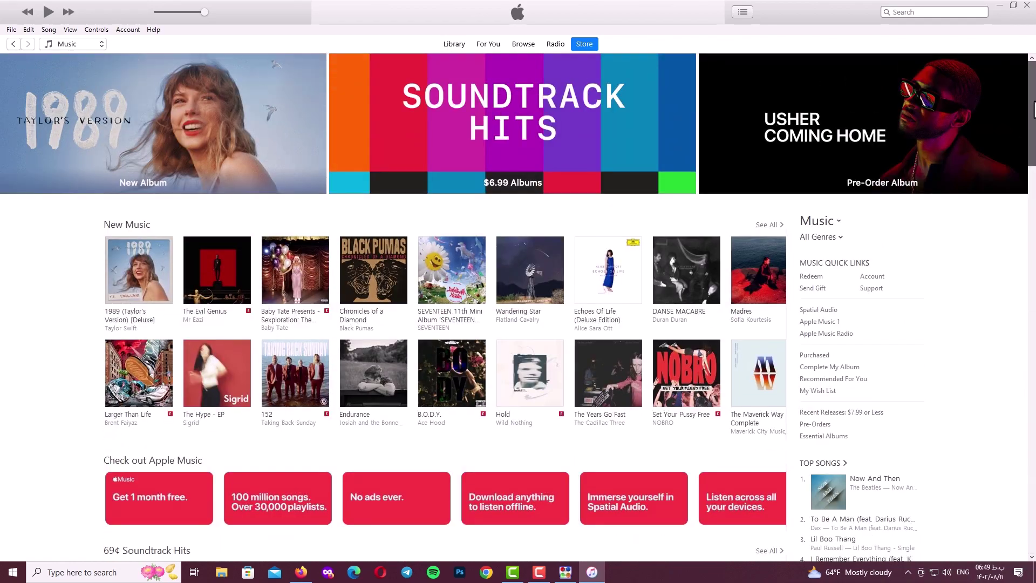
Open Account from Music Quick Links and review the details: United States, no payment on file.
left_click(873, 278)
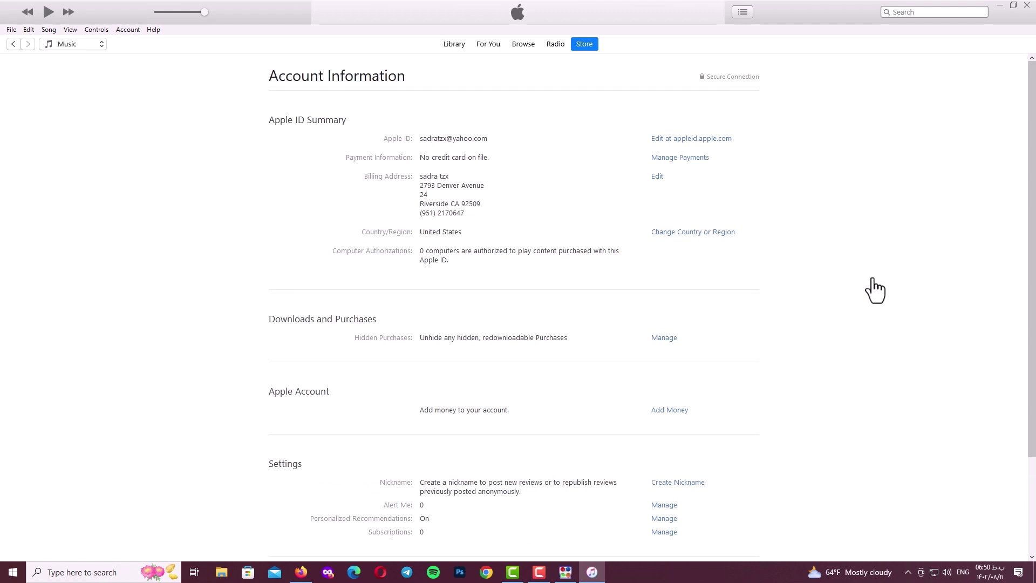
scroll(1029, 158, "down", 1)
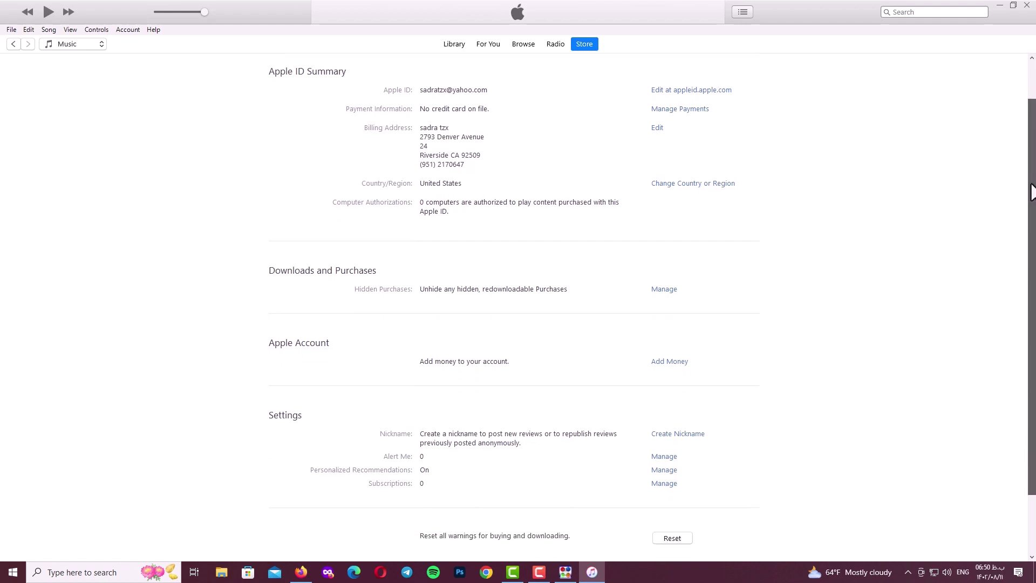
scroll(1030, 157, "up", 1)
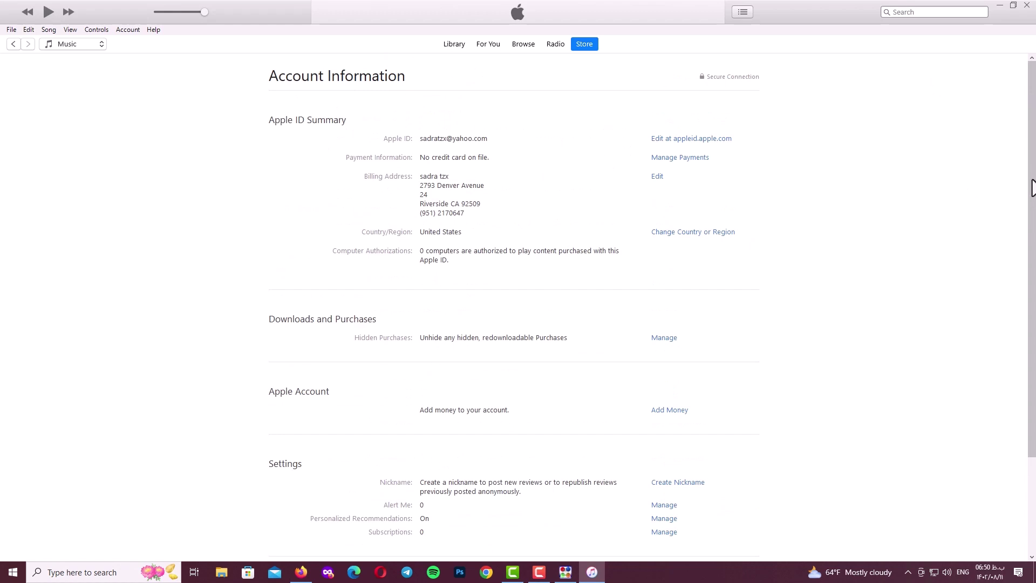
mouse_move(1031, 192)
left_mouse_down()
mouse_move(1033, 309)
mouse_move(1032, 172)
mouse_move(1032, 195)
left_mouse_up()
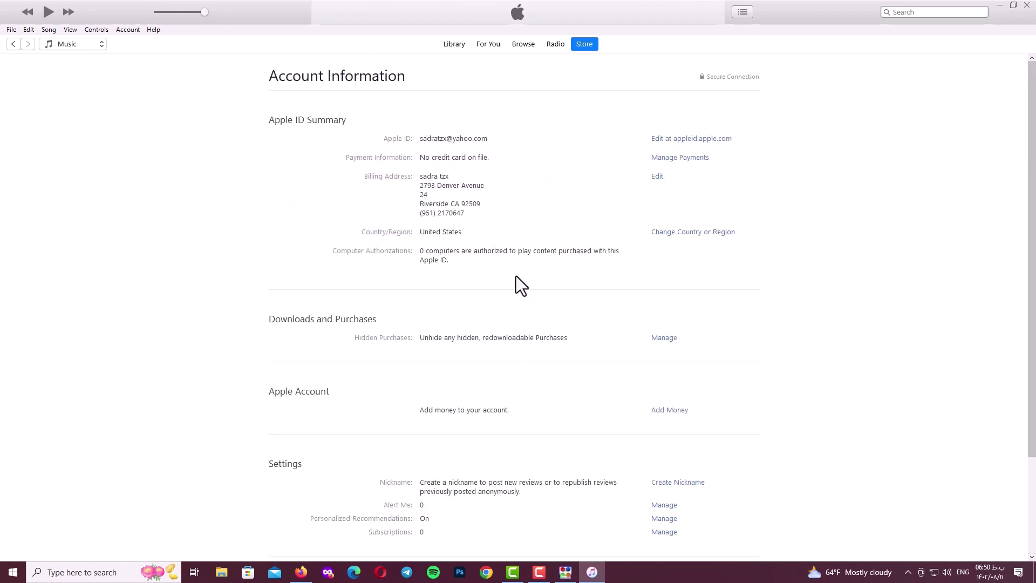